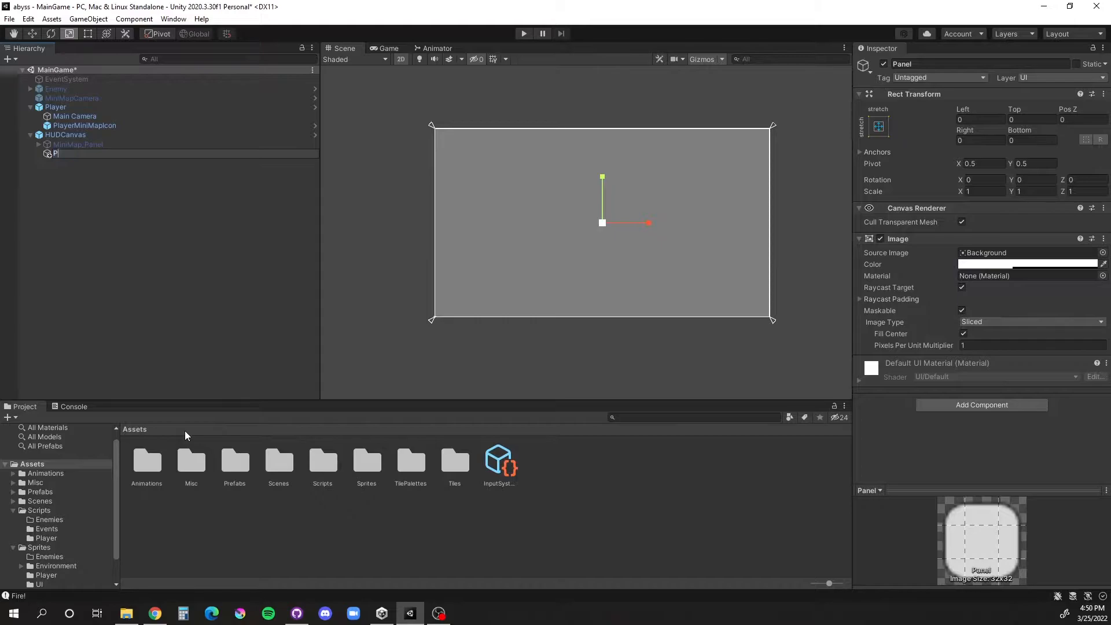
# Step: Name the new panel under HUDCanvas PlayerStatPanel
pyautogui.write('layerStatPanel')
pyautogui.press('Return')
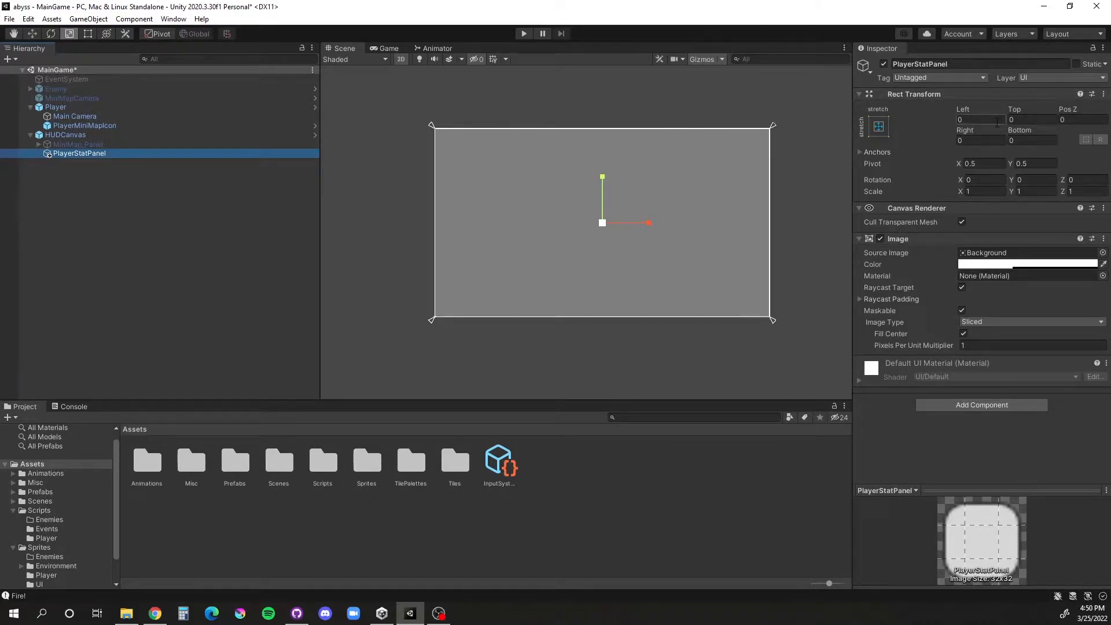
pyautogui.click(144, 170)
pyautogui.click(162, 156)
# Step: Anchor PlayerStatPanel to the bottom center of the canvas, setting its pivot and position along with the anchor
pyautogui.click(879, 127)
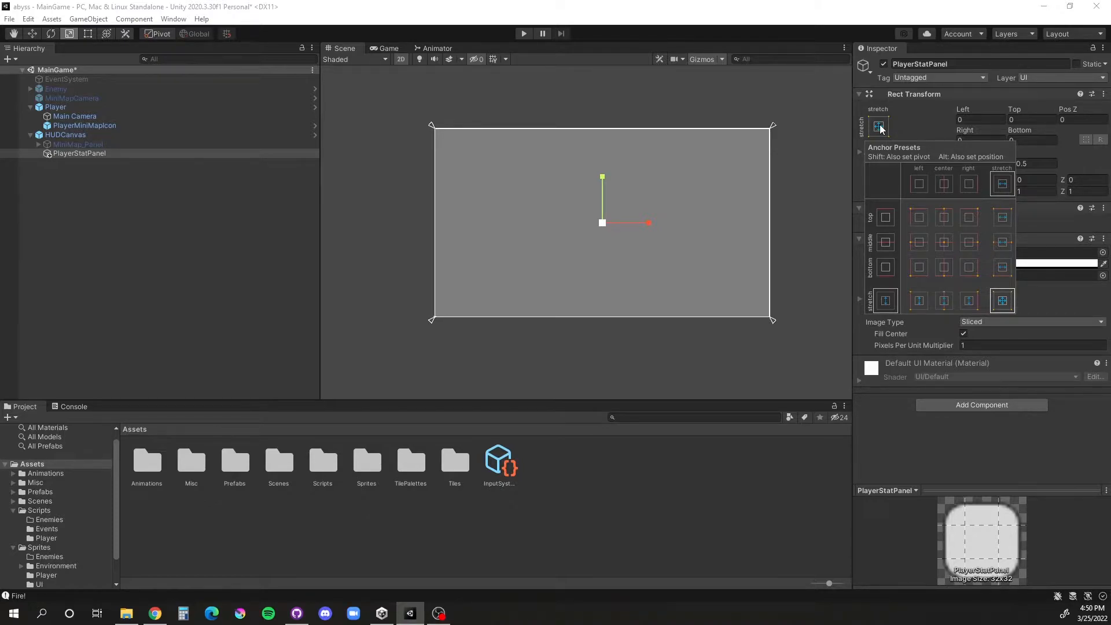
pyautogui.hotkey('shift', 'alt')
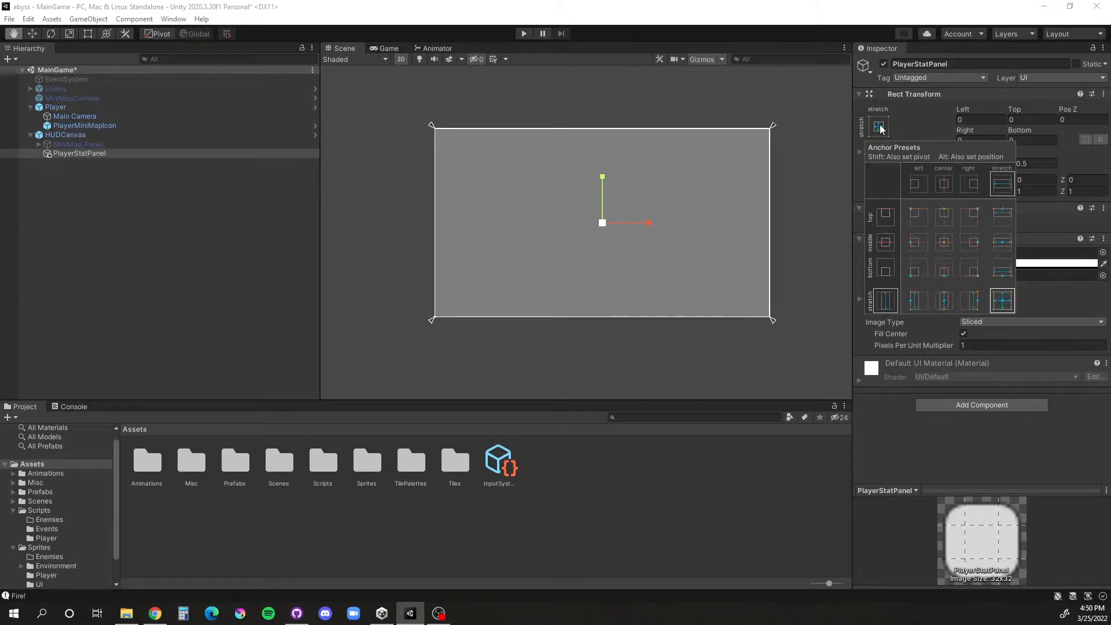
pyautogui.keyDown('alt'); pyautogui.keyDown('shift'); pyautogui.click(920, 267); pyautogui.keyUp('shift'); pyautogui.keyUp('alt')
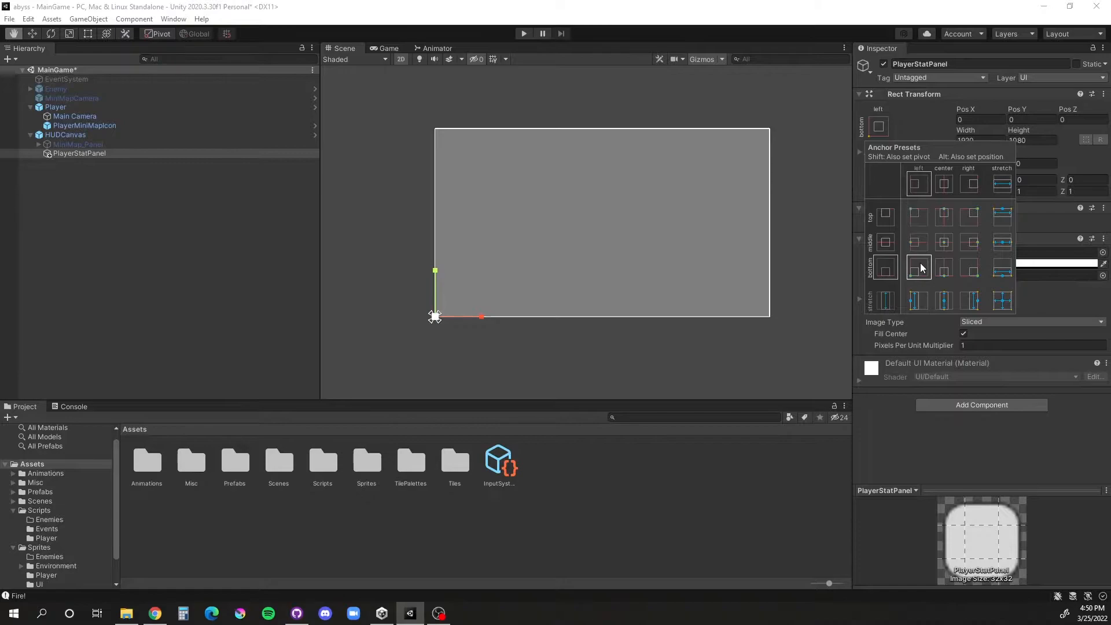
pyautogui.keyDown('alt'); pyautogui.keyDown('shift'); pyautogui.click(944, 269); pyautogui.keyUp('shift'); pyautogui.keyUp('alt')
pyautogui.keyDown('alt'); pyautogui.keyDown('shift'); pyautogui.click(981, 266); pyautogui.keyUp('shift'); pyautogui.keyUp('alt')
pyautogui.keyDown('alt'); pyautogui.keyDown('shift'); pyautogui.click(942, 268); pyautogui.keyUp('shift'); pyautogui.keyUp('alt')
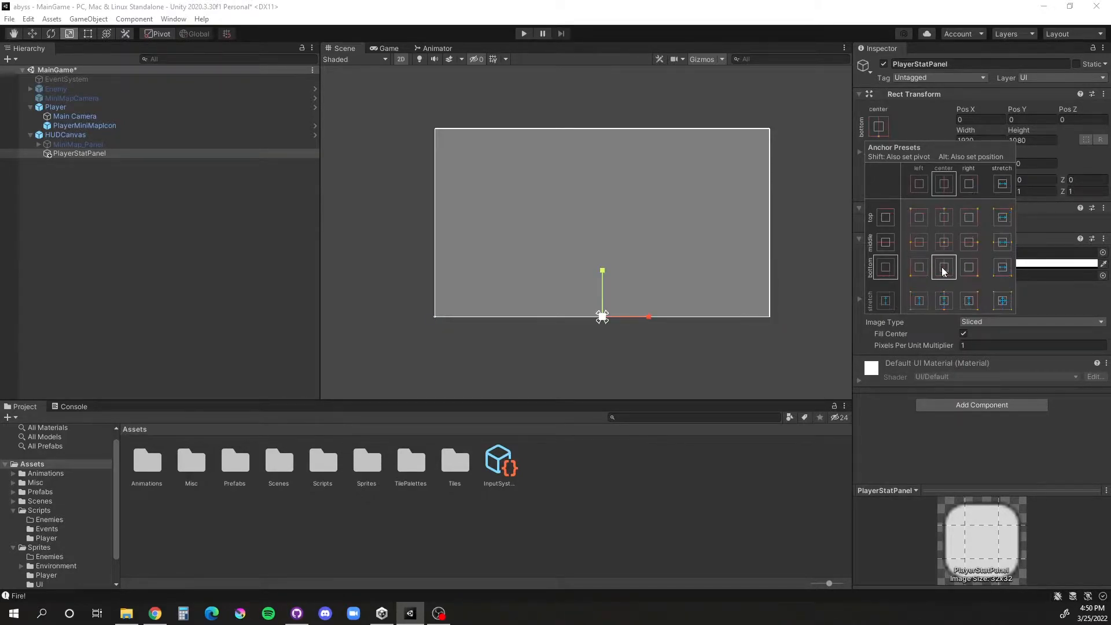
pyautogui.click(987, 136)
pyautogui.click(992, 139)
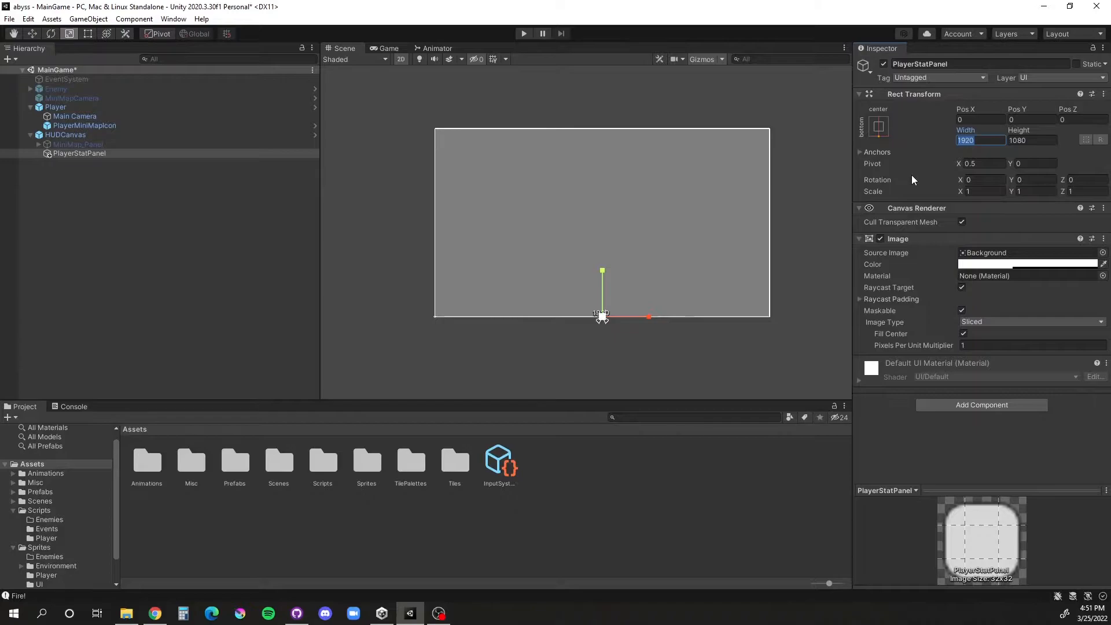
pyautogui.write('200')
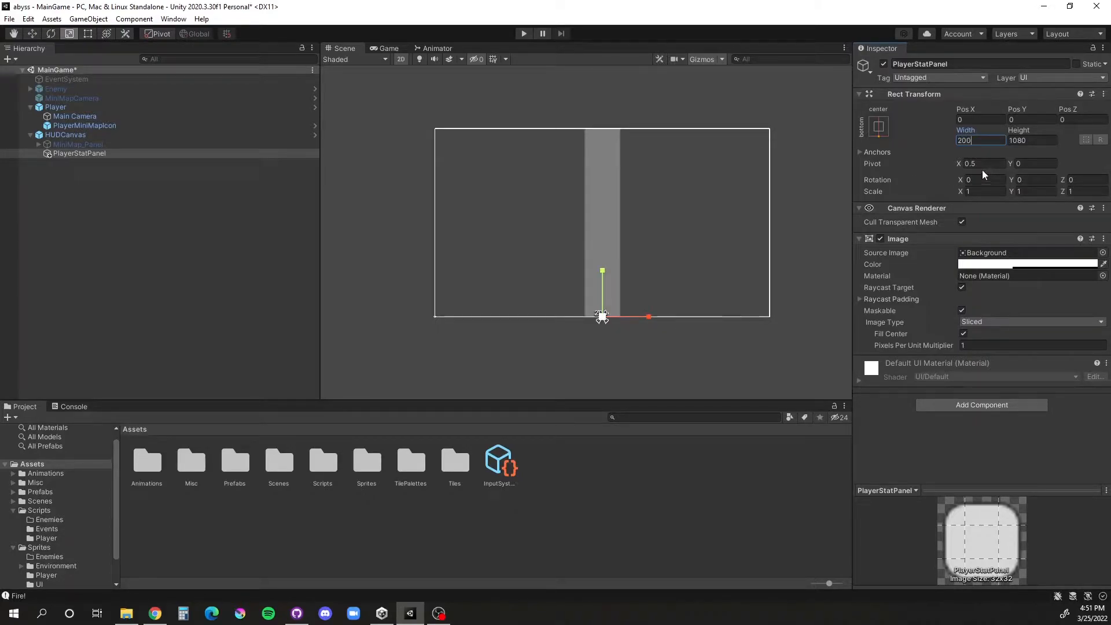
pyautogui.hotkey('ctrl', 'z')
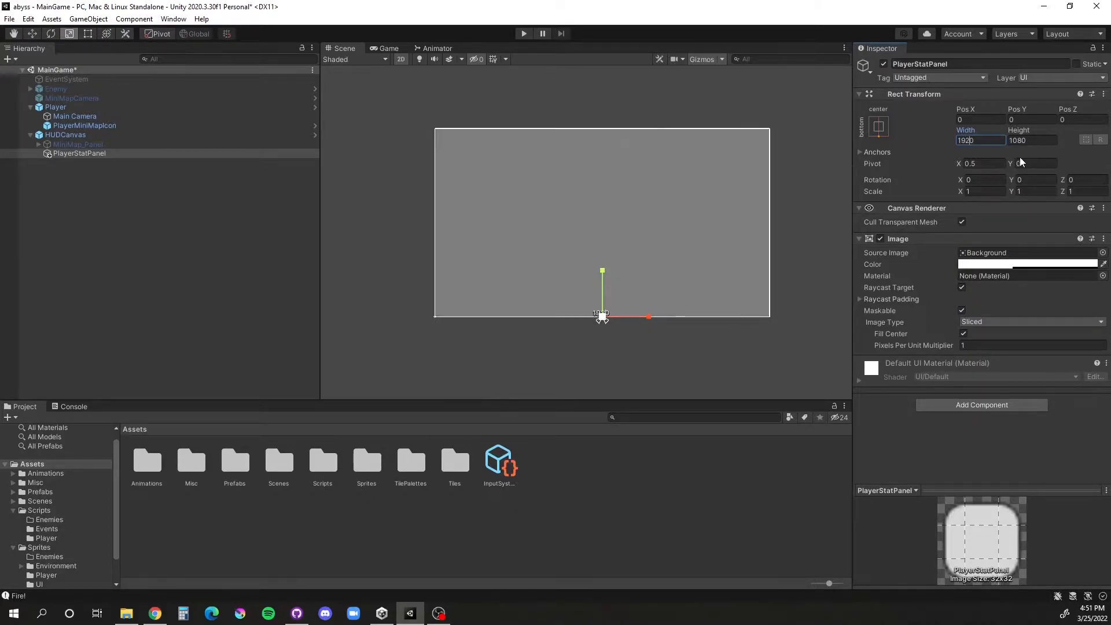
# Step: Set PlayerStatPanel's height to 300
pyautogui.click(1034, 142)
pyautogui.click(1034, 141)
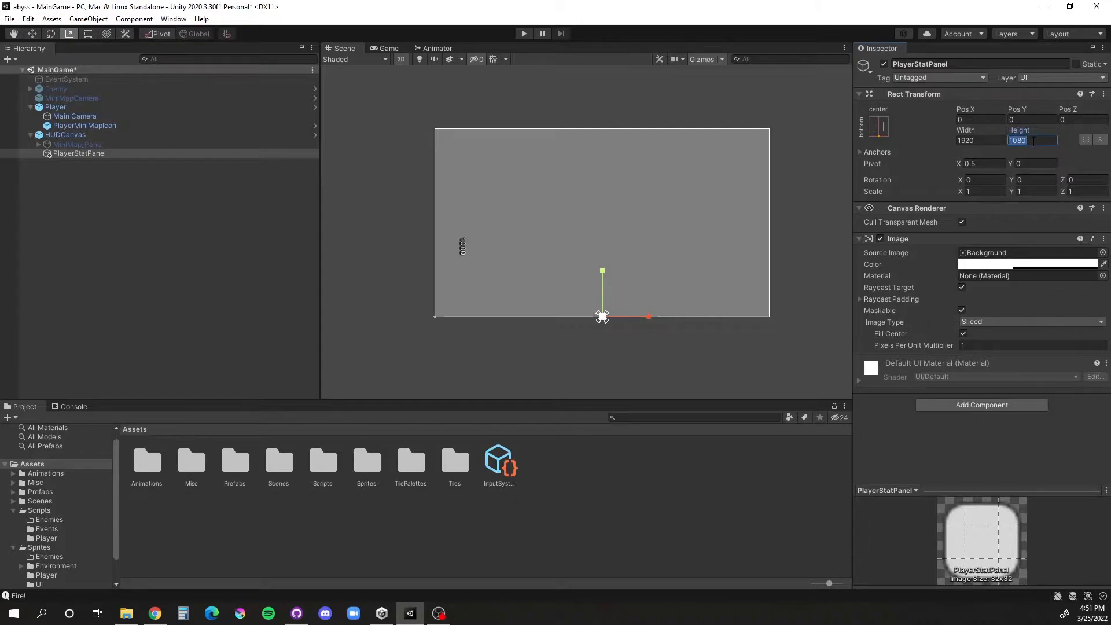
pyautogui.write('200')
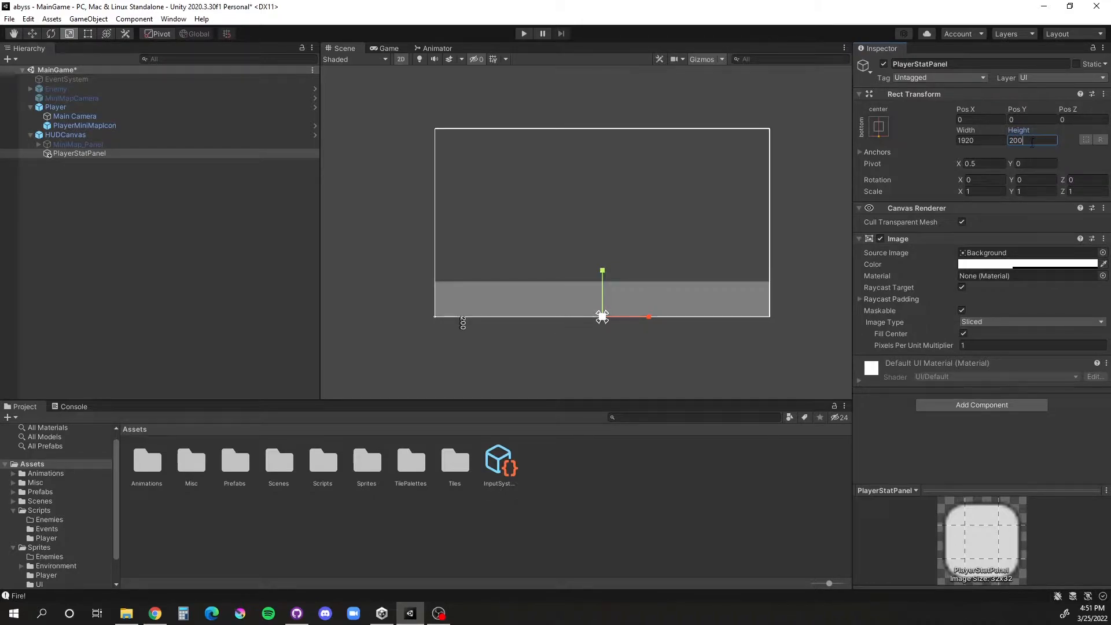
pyautogui.write('300')
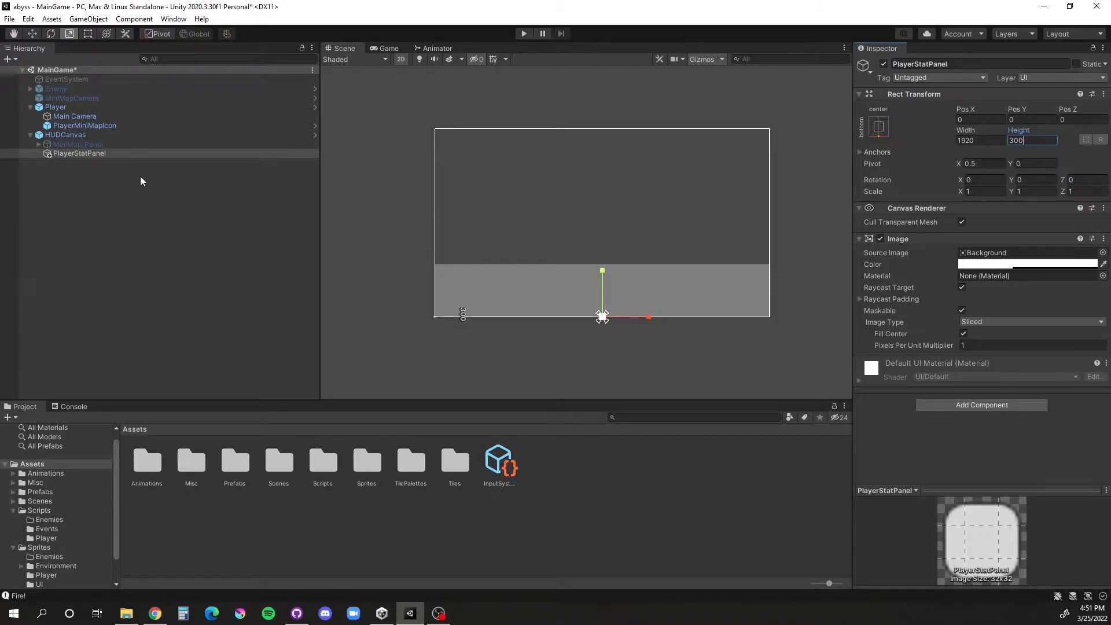
# Step: Make PlayerStatPanel's background image fully transparent by lowering its color alpha to zero
pyautogui.click(104, 153)
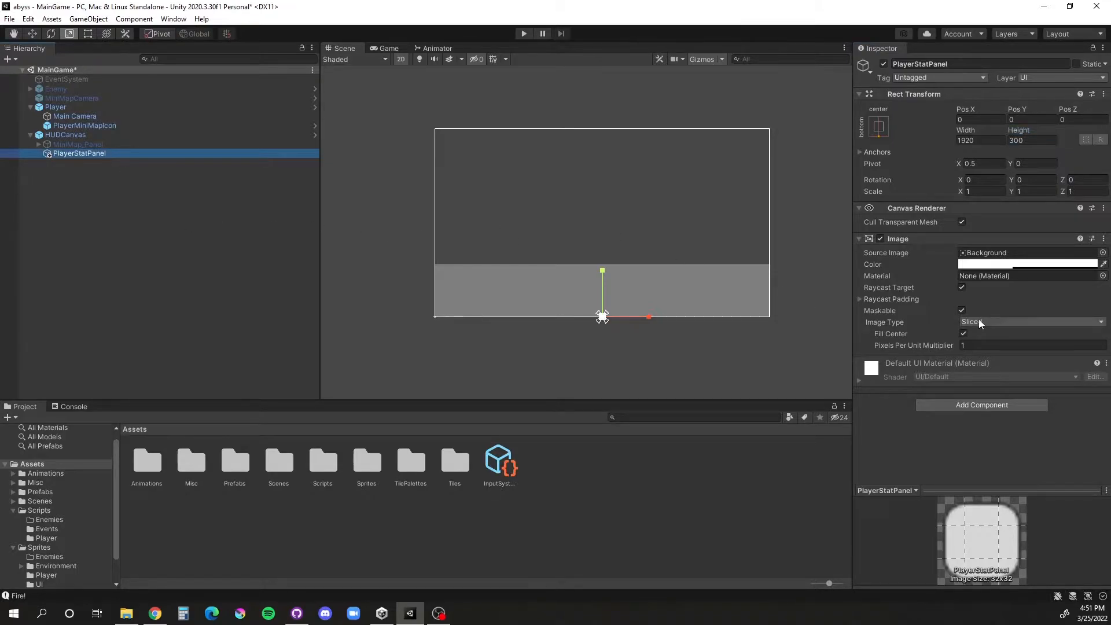
pyautogui.click(1003, 264)
pyautogui.moveTo(1054, 492); pyautogui.dragTo(963, 476)
pyautogui.click(113, 165)
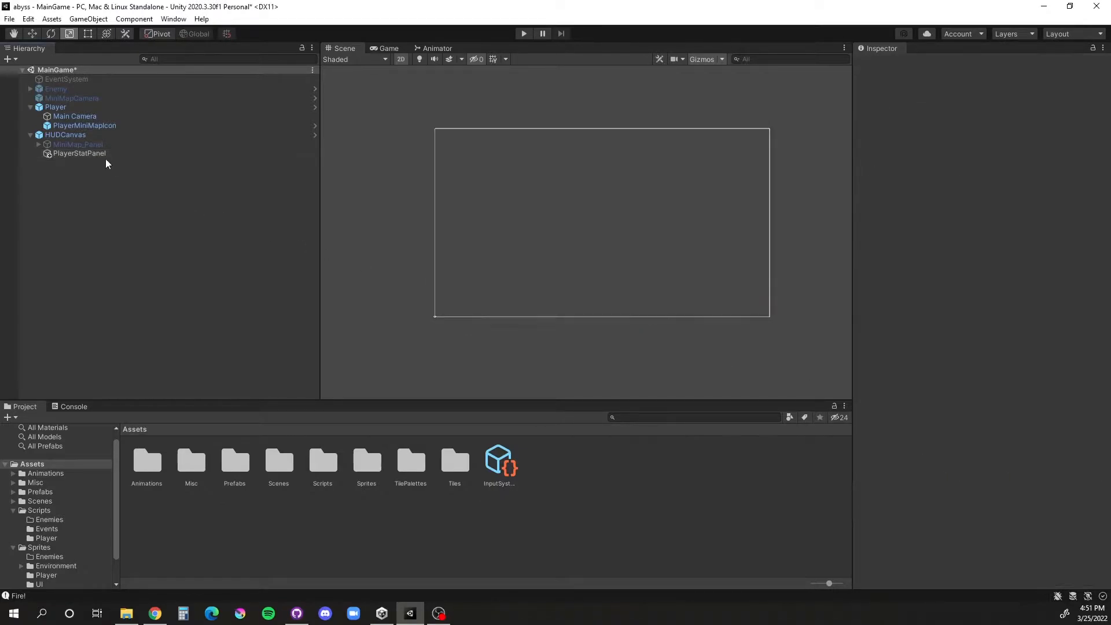
# Step: Add a UI Image as a child of PlayerStatPanel and name it Oxygen
pyautogui.rightClick(96, 152)
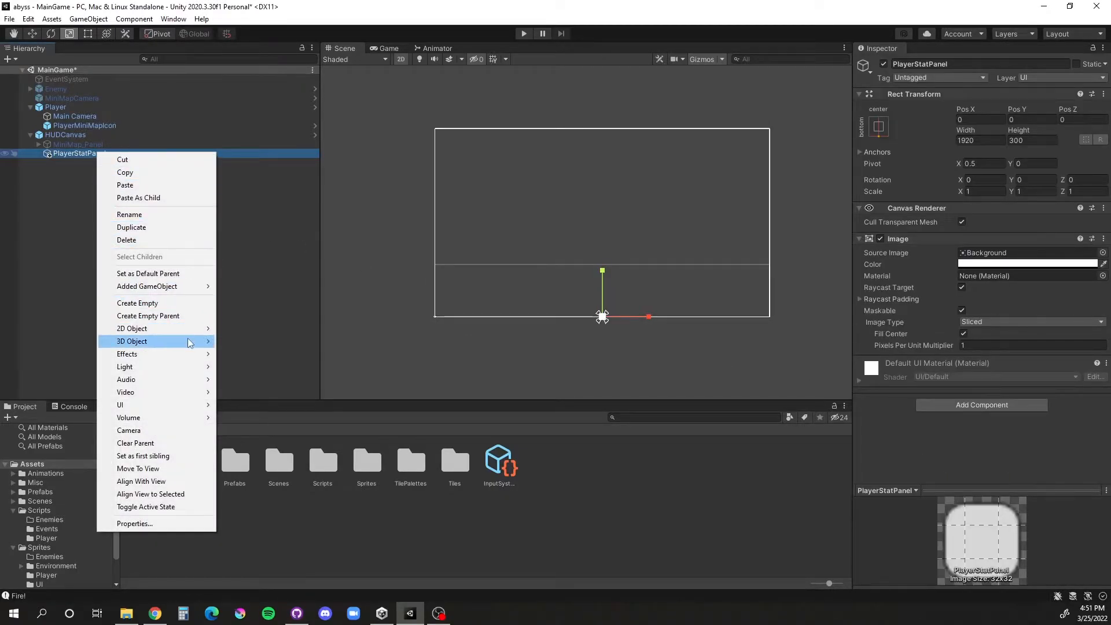
pyautogui.moveTo(191, 328)
pyautogui.moveTo(245, 330)
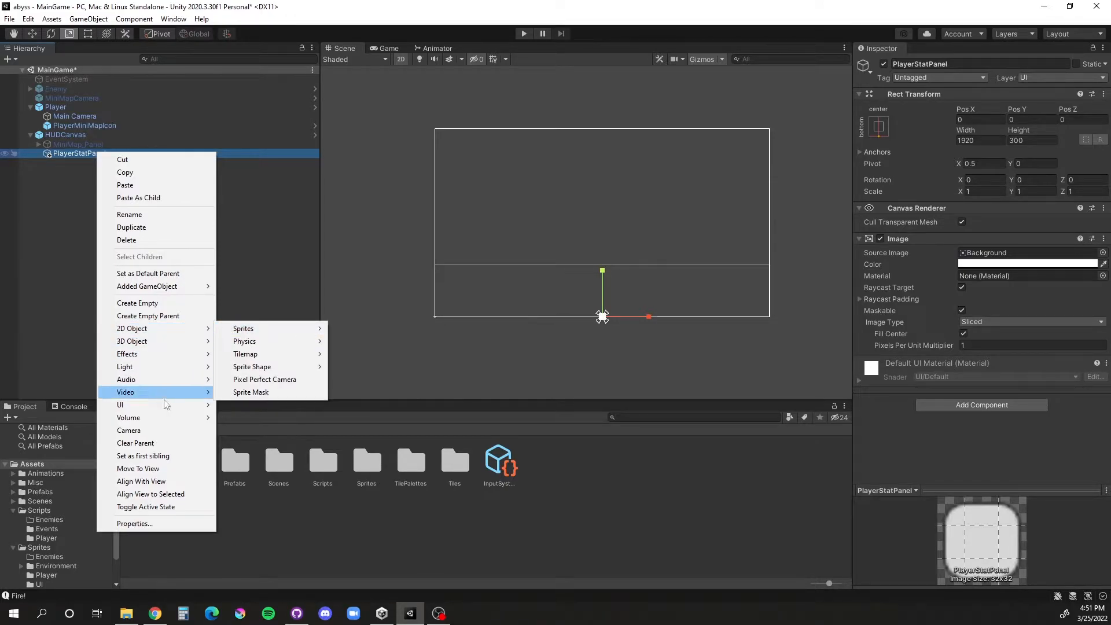
pyautogui.moveTo(174, 404)
pyautogui.click(277, 430)
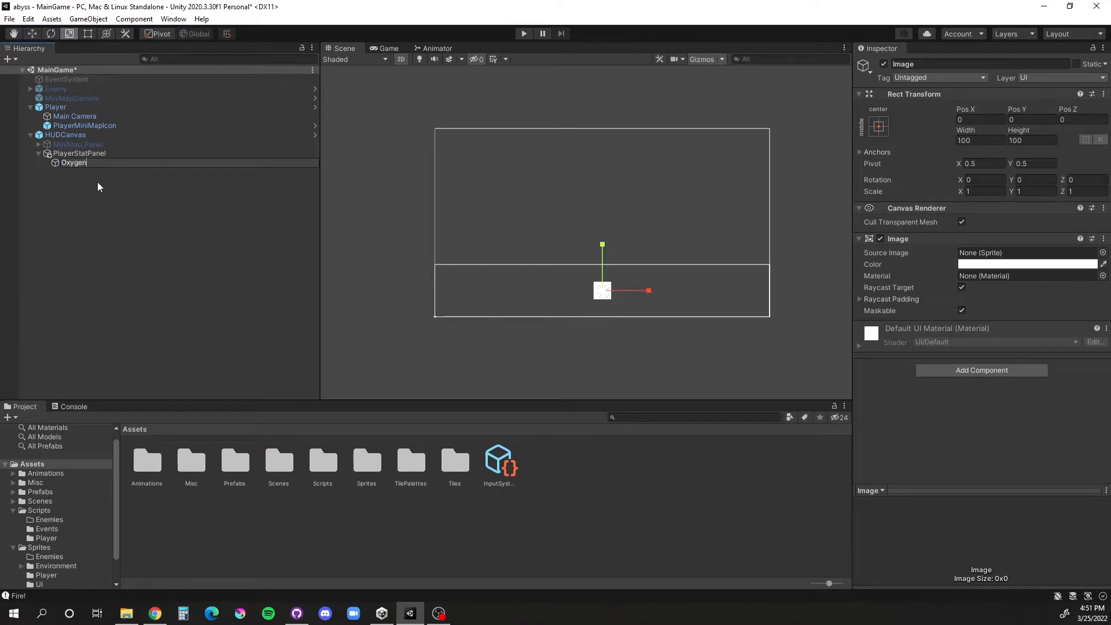
pyautogui.press('Return')
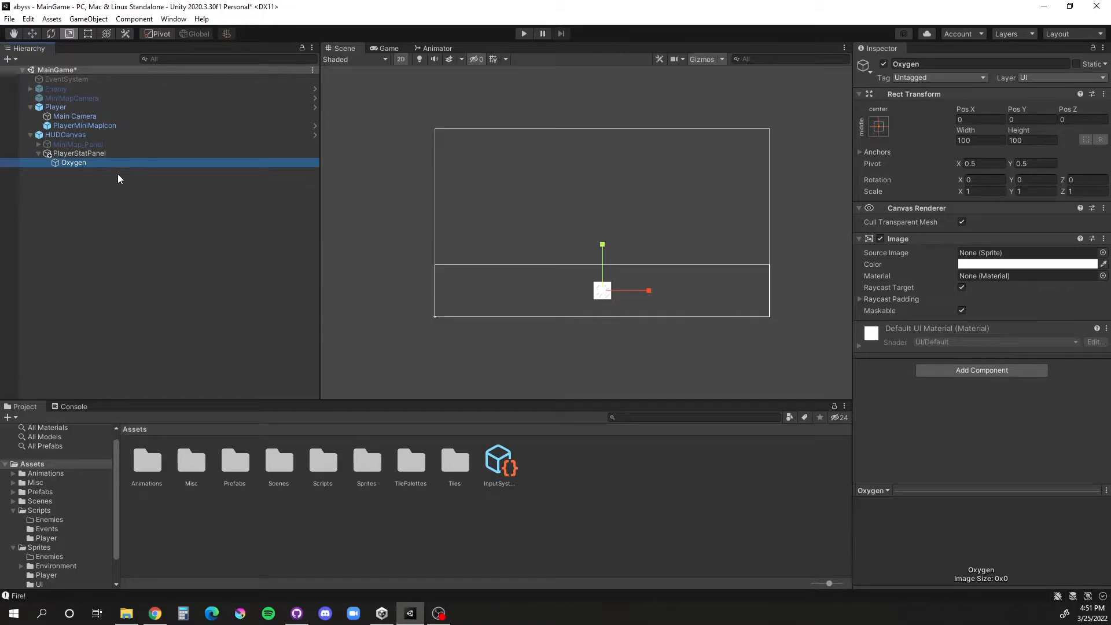
# Step: Assign the white_circle_no_fill sprite as the source image of Oxygen
pyautogui.click(1103, 252)
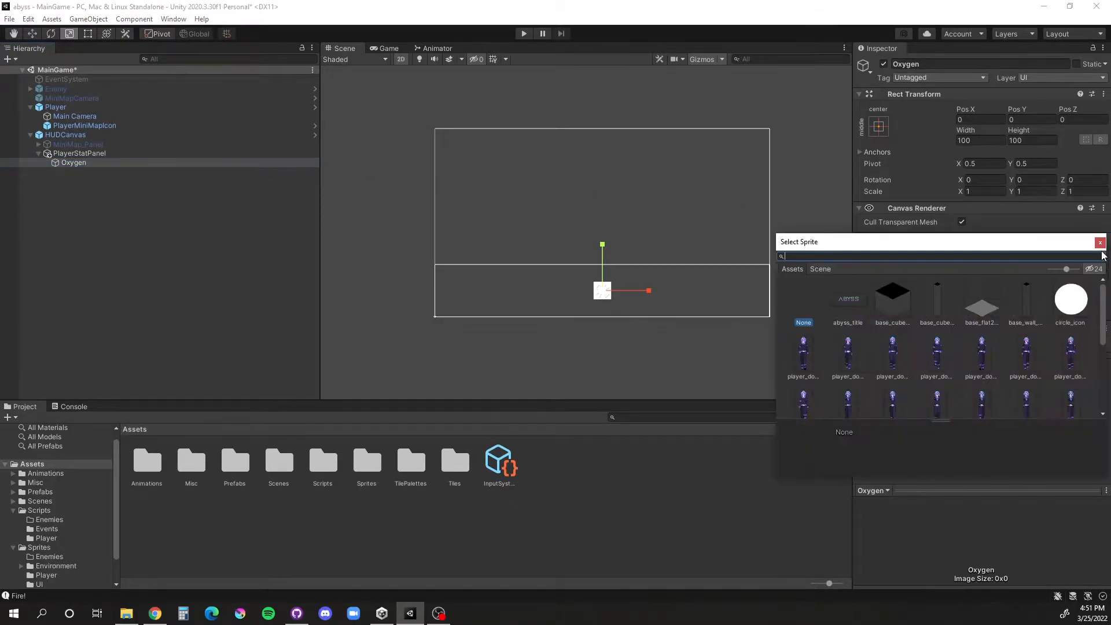
pyautogui.write('w')
pyautogui.doubleClick(1026, 405)
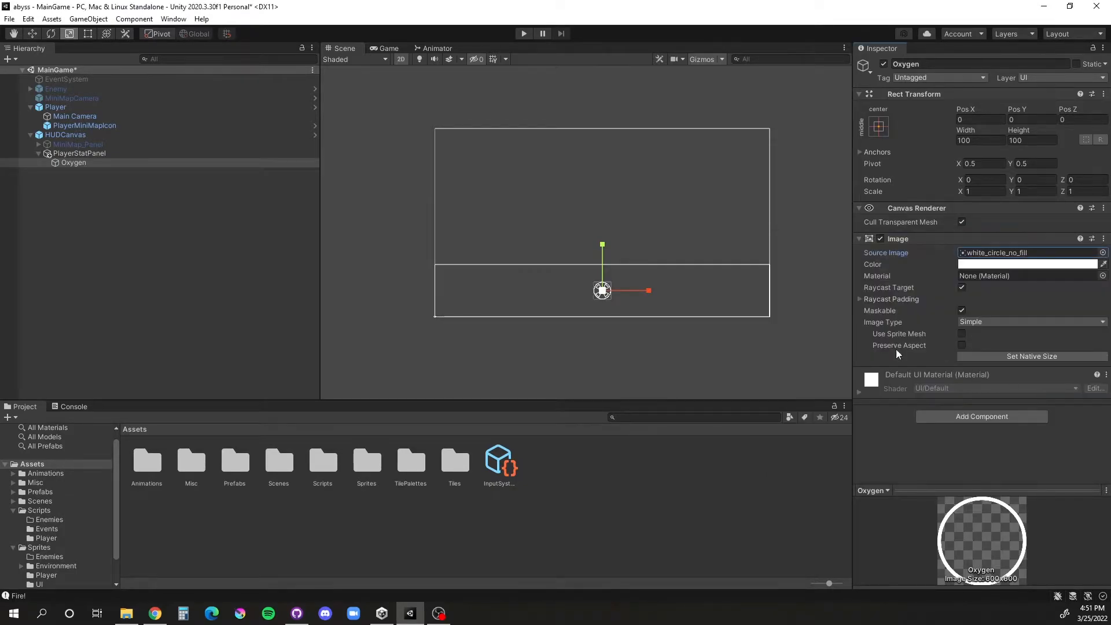
# Step: Set the Oxygen image's width and height to 200
pyautogui.scroll(3, 626, 311)
pyautogui.click(975, 129)
pyautogui.write('200')
pyautogui.press('Tab')
pyautogui.write('200')
# Step: Try a width and height of 300 for the Oxygen circle and check how it fits the panel
pyautogui.click(965, 141)
pyautogui.write('300')
pyautogui.press('Tab')
pyautogui.write('300')
pyautogui.scroll(-2, 705, 214)
pyautogui.scroll(4, 638, 214)
pyautogui.scroll(1, 638, 214)
pyautogui.moveTo(647, 203); pyautogui.dragTo(638, 266, button='middle')
pyautogui.scroll(-2, 633, 183)
pyautogui.scroll(-2, 633, 183)
pyautogui.scroll(-2, 640, 250)
pyautogui.scroll(1, 640, 250)
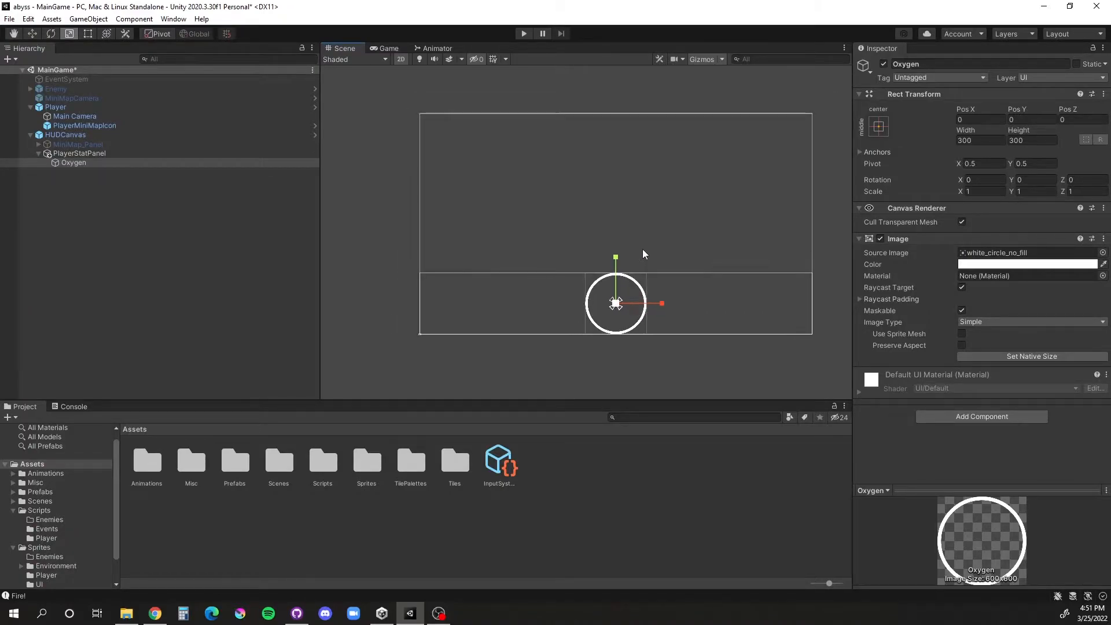
# Step: Set the Oxygen circle's size to 200 wide by 200 high
pyautogui.click(981, 140)
pyautogui.write('20')
pyautogui.write('0')
pyautogui.click(1031, 141)
pyautogui.write('200')
pyautogui.scroll(1, 702, 298)
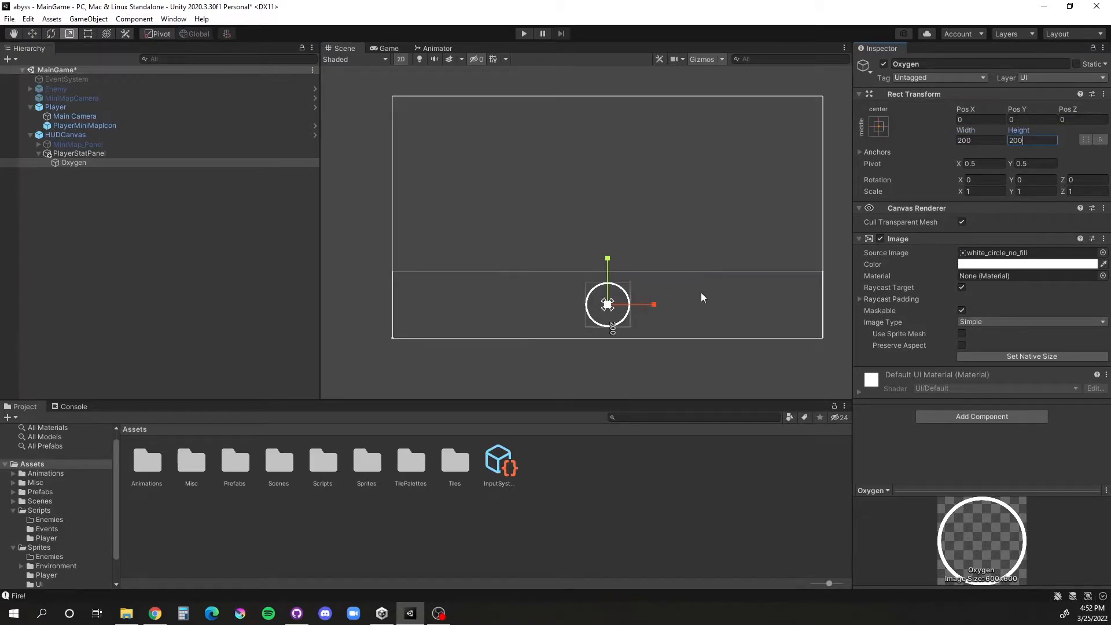
# Step: Anchor Oxygen with its pivot to the panel's bottom-left corner and move it inward to about X 119, Y 54
pyautogui.click(881, 130)
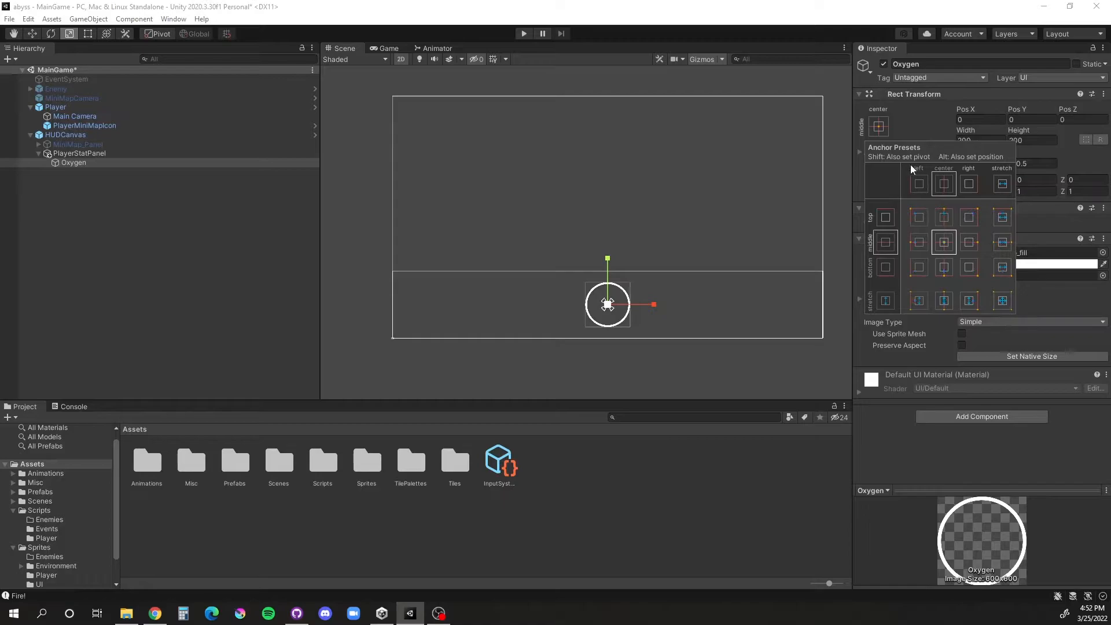
pyautogui.keyDown('alt'); pyautogui.keyDown('shift'); pyautogui.click(919, 267); pyautogui.keyUp('shift'); pyautogui.keyUp('alt')
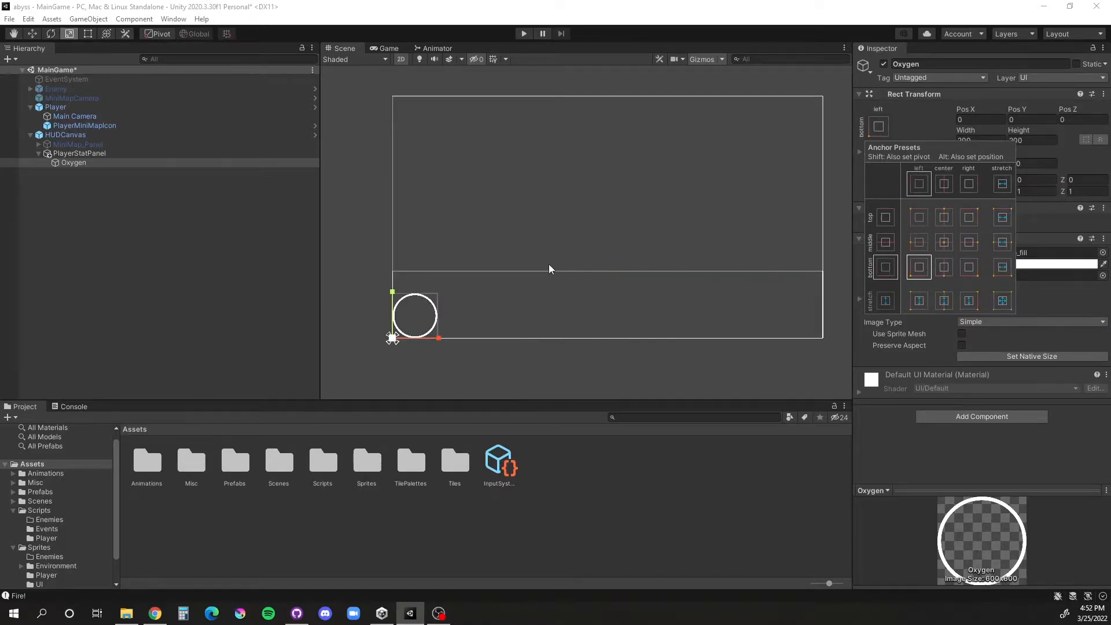
pyautogui.press('w')
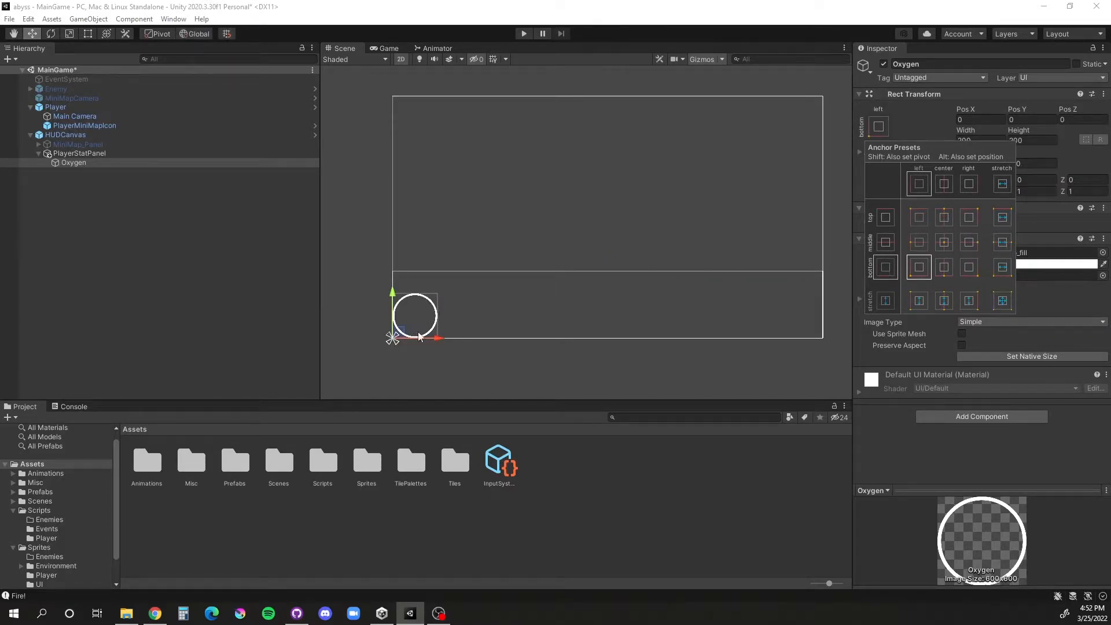
pyautogui.click(436, 336)
pyautogui.moveTo(436, 337); pyautogui.dragTo(469, 340)
pyautogui.moveTo(425, 298); pyautogui.dragTo(426, 286)
pyautogui.moveTo(470, 328); pyautogui.dragTo(466, 331)
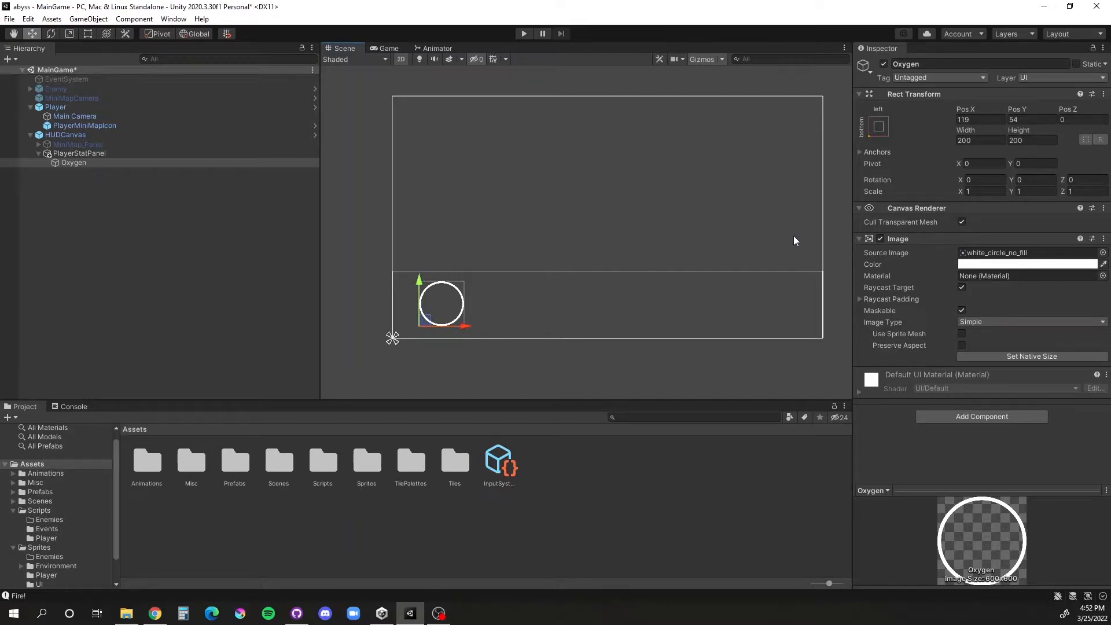
# Step: Set Oxygen's Pos X to 120 and Pos Y to 50, and check its placement on the canvas
pyautogui.click(974, 121)
pyautogui.write('120')
pyautogui.click(1035, 121)
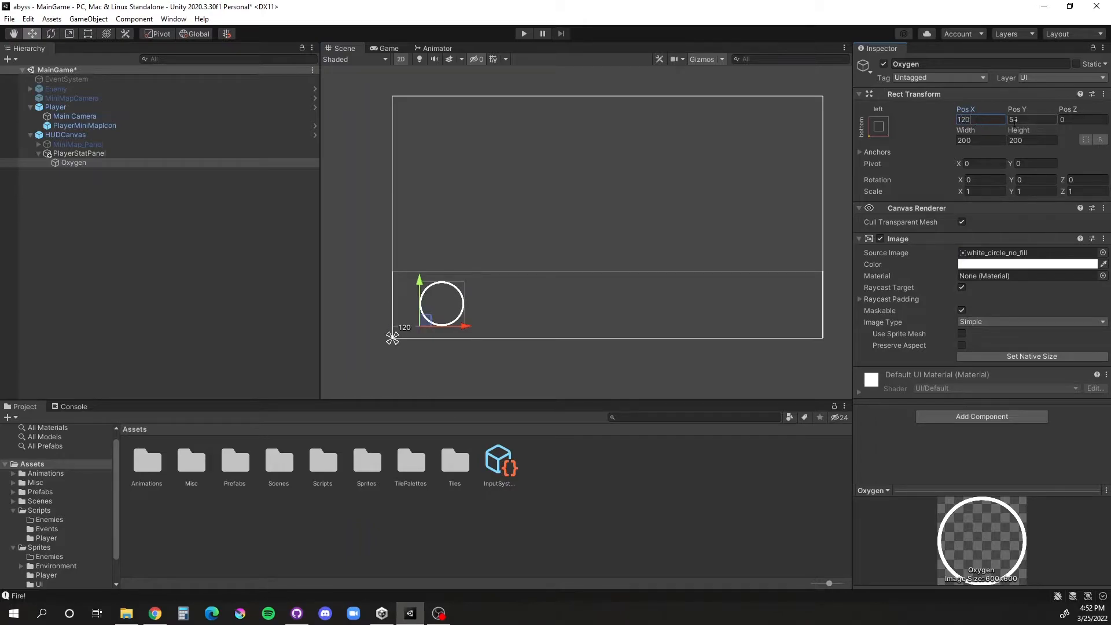
pyautogui.write('50')
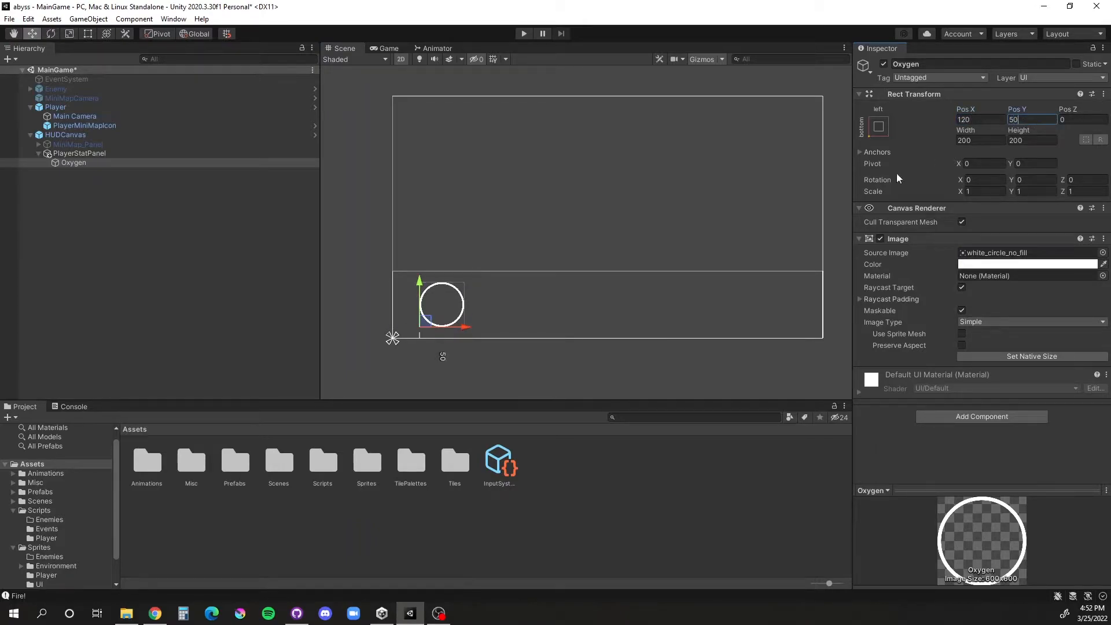
pyautogui.click(606, 371)
pyautogui.click(66, 134)
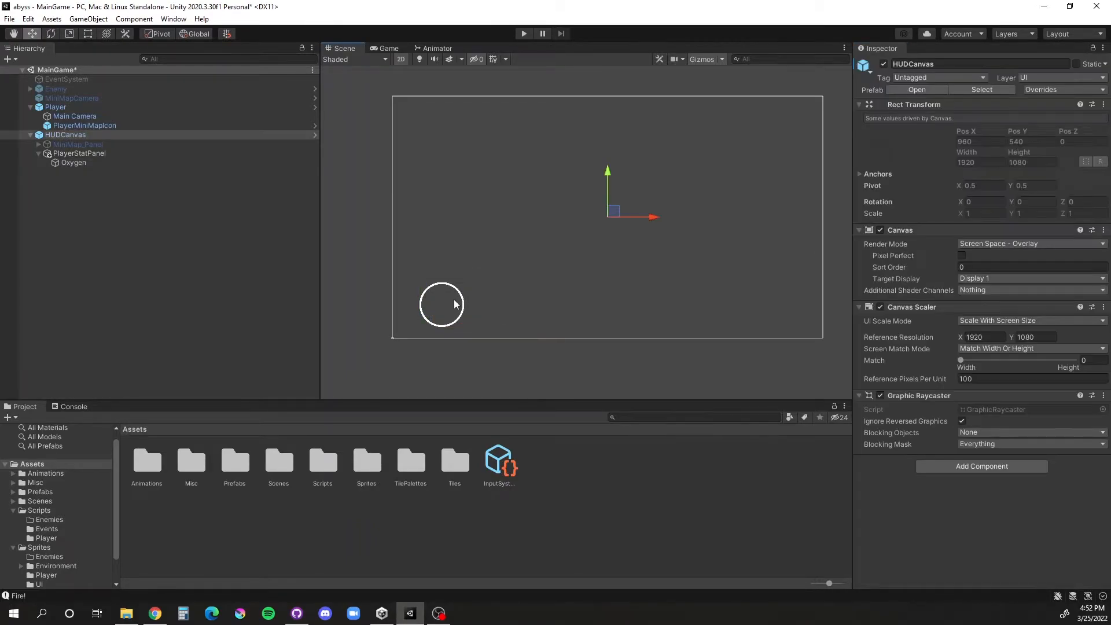
pyautogui.click(99, 164)
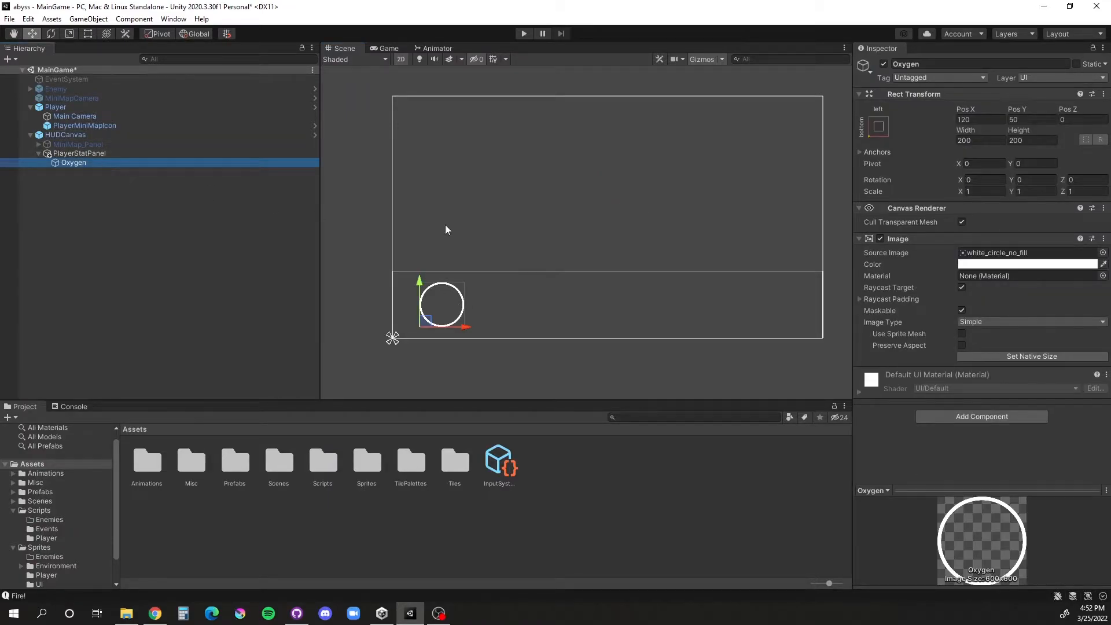
# Step: Tint the Oxygen circle dark gray, hex 3D4141, with an alpha of about 163
pyautogui.click(1086, 265)
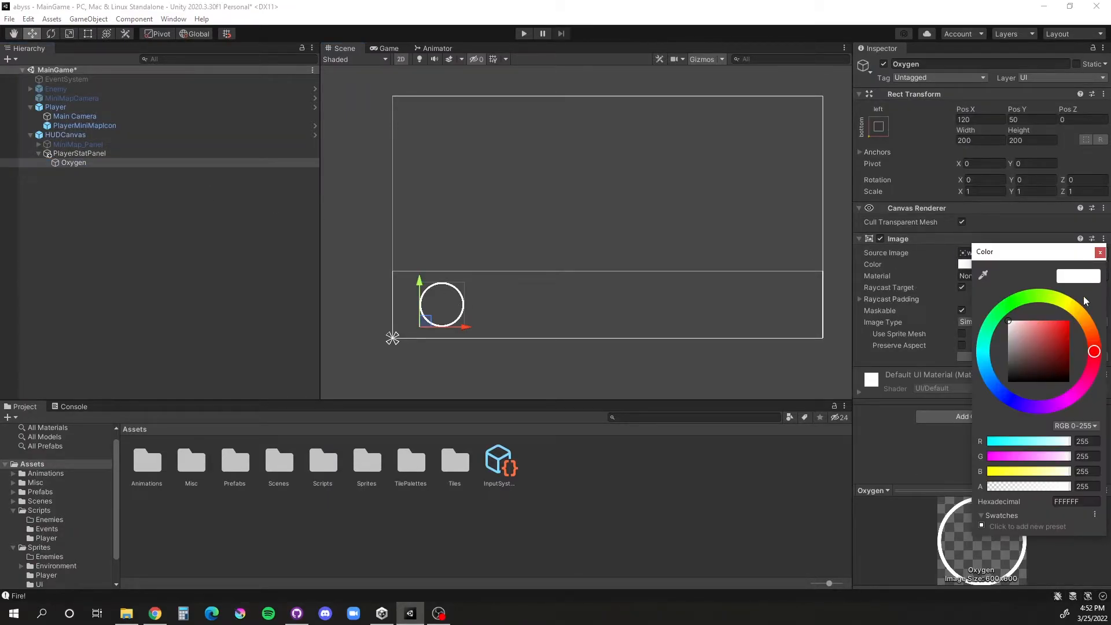
pyautogui.moveTo(1036, 370)
pyautogui.mouseDown()
pyautogui.moveTo(1019, 353)
pyautogui.moveTo(998, 366)
pyautogui.moveTo(1005, 331)
pyautogui.moveTo(1026, 357)
pyautogui.moveTo(999, 377)
pyautogui.moveTo(1013, 366)
pyautogui.mouseUp()
pyautogui.click(994, 355)
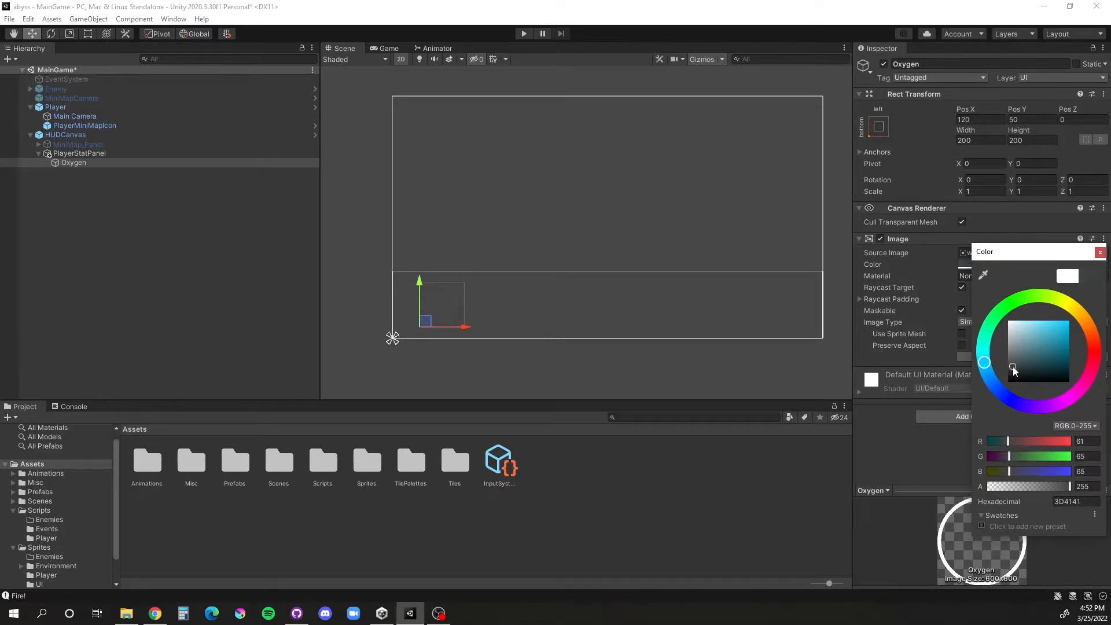
pyautogui.moveTo(1054, 483); pyautogui.dragTo(1040, 486)
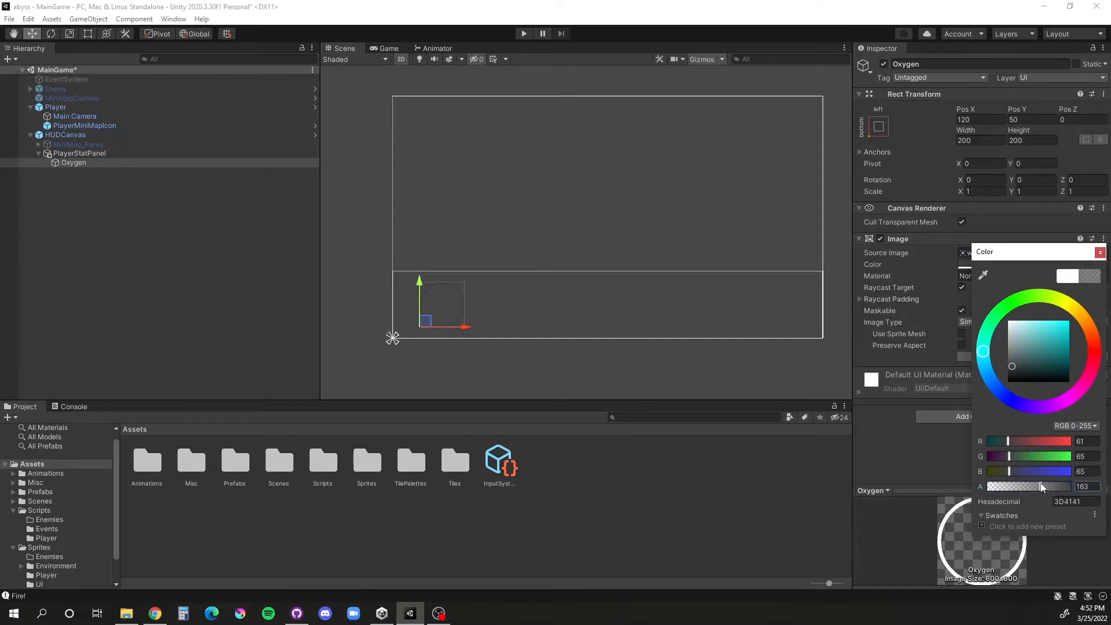
# Step: Change the Oxygen circle's color to a dark blue-gray, hex 151E20, with an alpha of 150
pyautogui.scroll(5, 482, 303)
pyautogui.moveTo(482, 304); pyautogui.dragTo(631, 233, button='middle')
pyautogui.scroll(6, 535, 274)
pyautogui.scroll(5, 535, 273)
pyautogui.scroll(2, 624, 233)
pyautogui.scroll(2, 624, 234)
pyautogui.click(1021, 265)
pyautogui.moveTo(1012, 378)
pyautogui.mouseDown()
pyautogui.moveTo(1024, 380)
pyautogui.moveTo(1009, 365)
pyautogui.moveTo(1022, 369)
pyautogui.moveTo(1011, 383)
pyautogui.moveTo(1030, 379)
pyautogui.mouseUp()
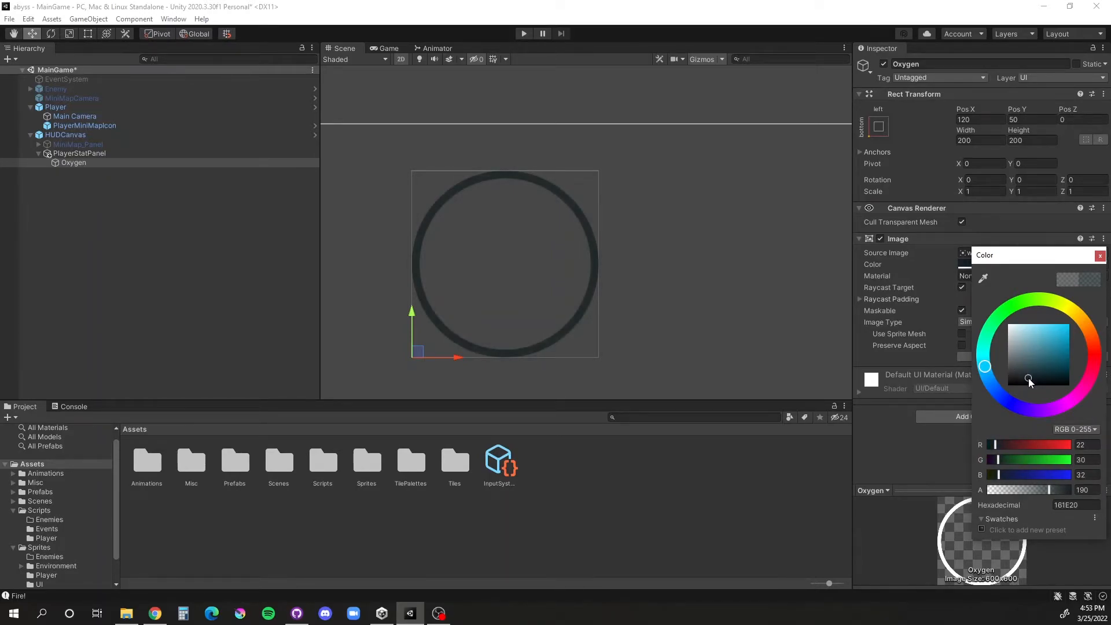
pyautogui.click(1045, 489)
pyautogui.moveTo(1044, 490); pyautogui.dragTo(1036, 489)
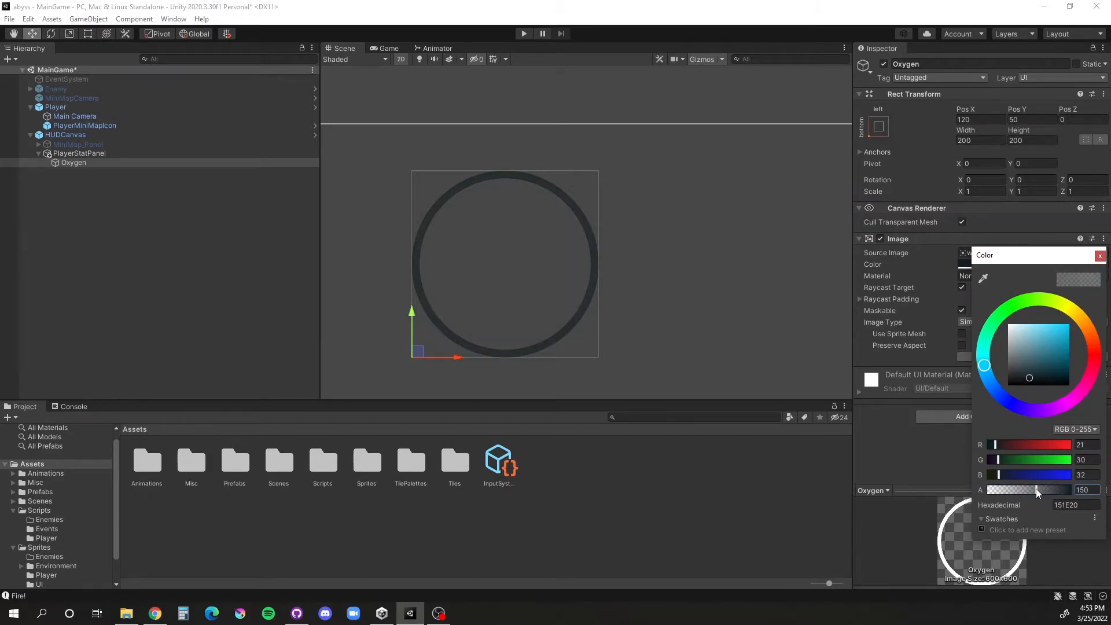
pyautogui.click(1100, 255)
pyautogui.click(95, 162)
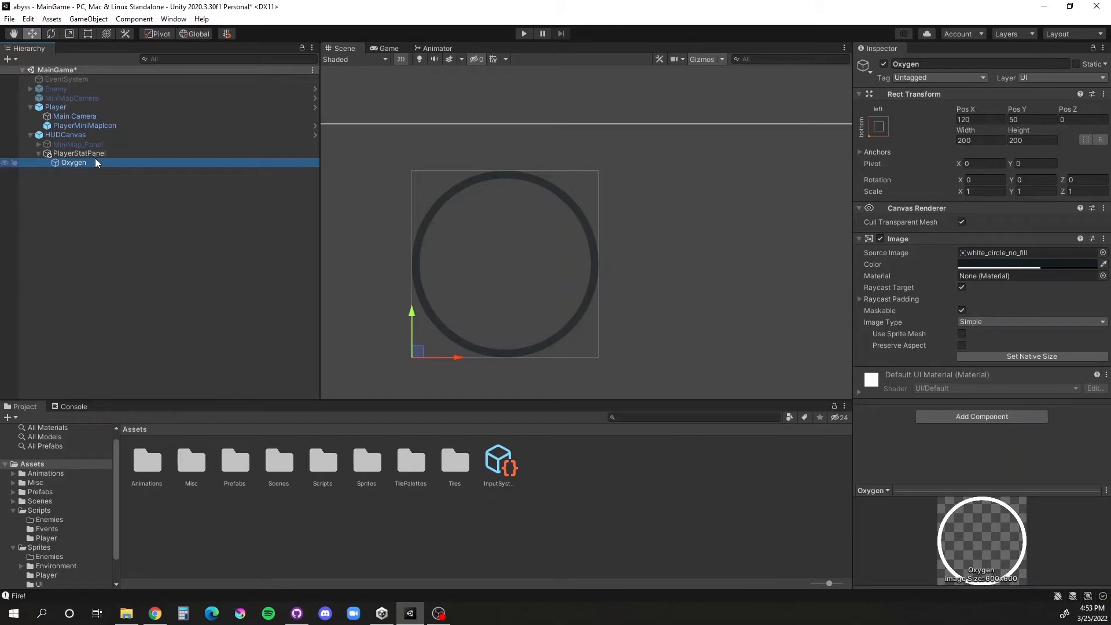
# Step: Duplicate the Oxygen circle and rename the copy Oxygen_filled
pyautogui.hotkey('ctrl', 'd')
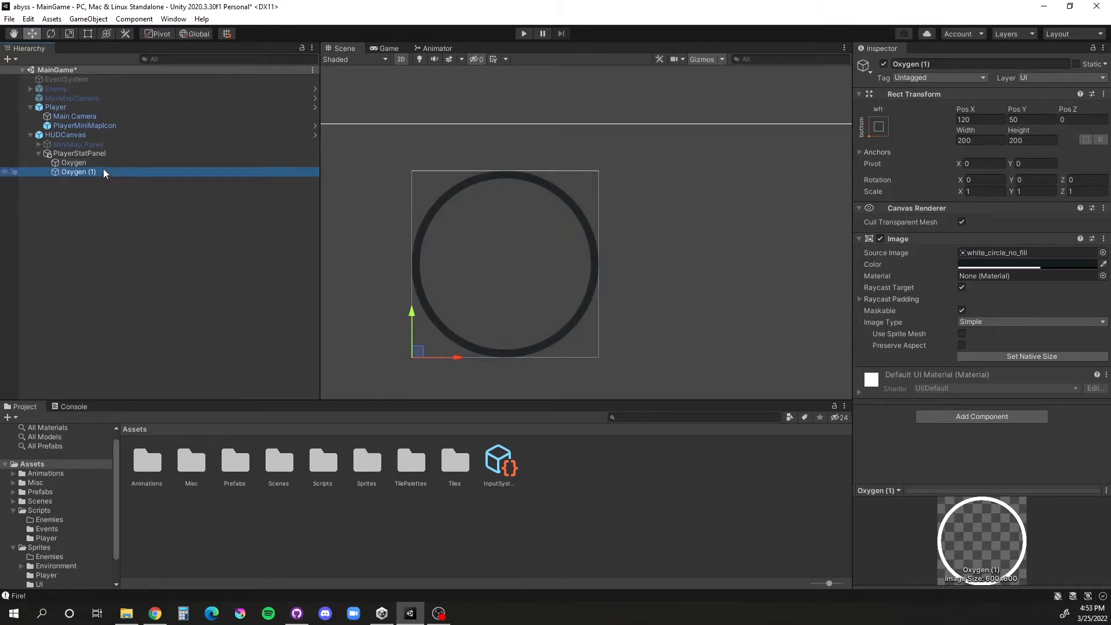
pyautogui.click(956, 64)
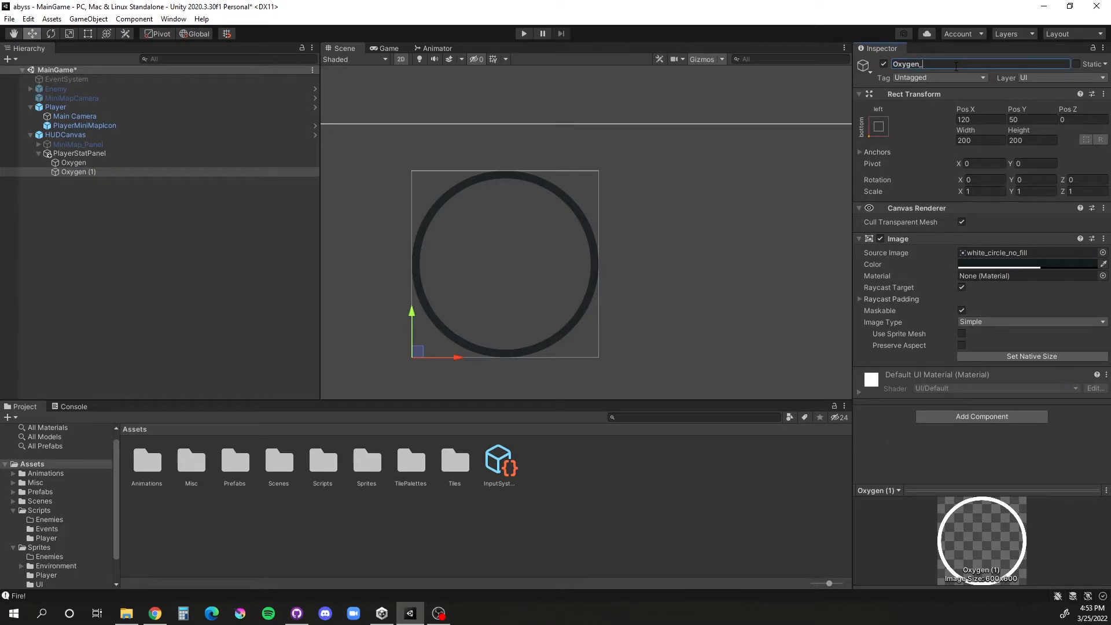
pyautogui.write('Oxygen_filled')
pyautogui.press('Return')
# Step: Color the Oxygen_filled circle bright cyan, hex 00FFF8, with a fully opaque alpha of 255
pyautogui.click(1013, 265)
pyautogui.moveTo(1055, 346); pyautogui.dragTo(1078, 294)
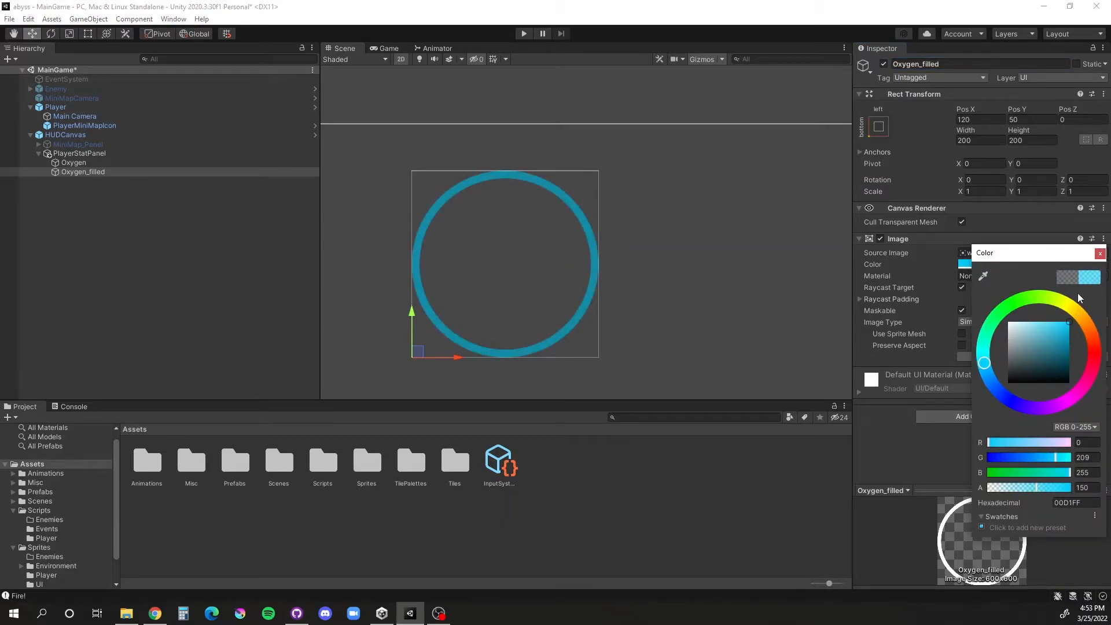
pyautogui.moveTo(1035, 490); pyautogui.dragTo(1070, 490)
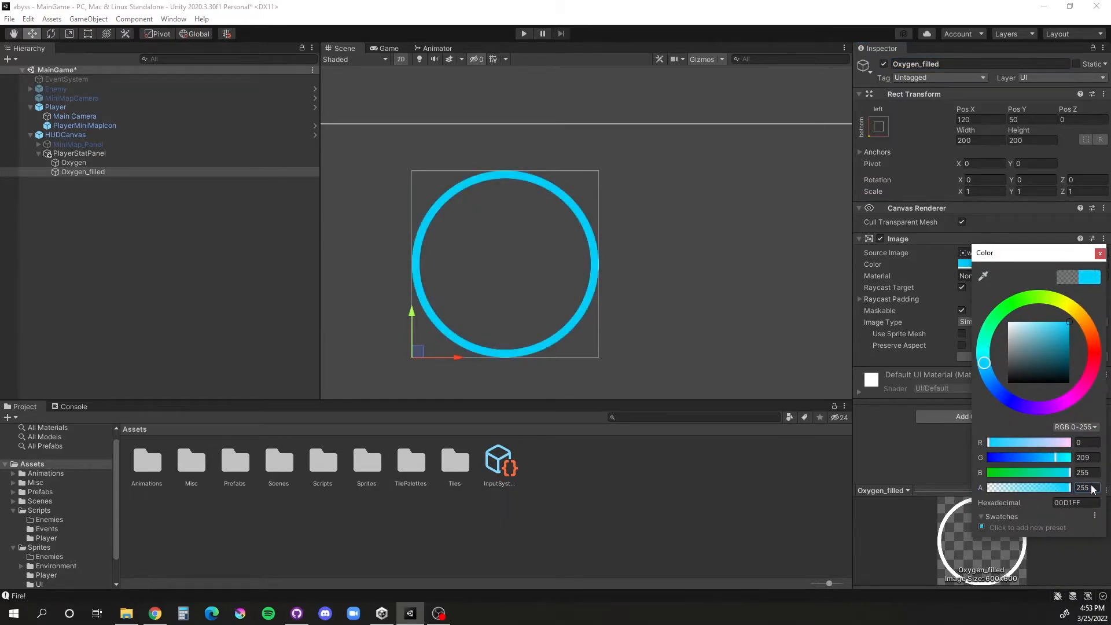
pyautogui.click(986, 363)
pyautogui.moveTo(986, 362); pyautogui.dragTo(985, 355)
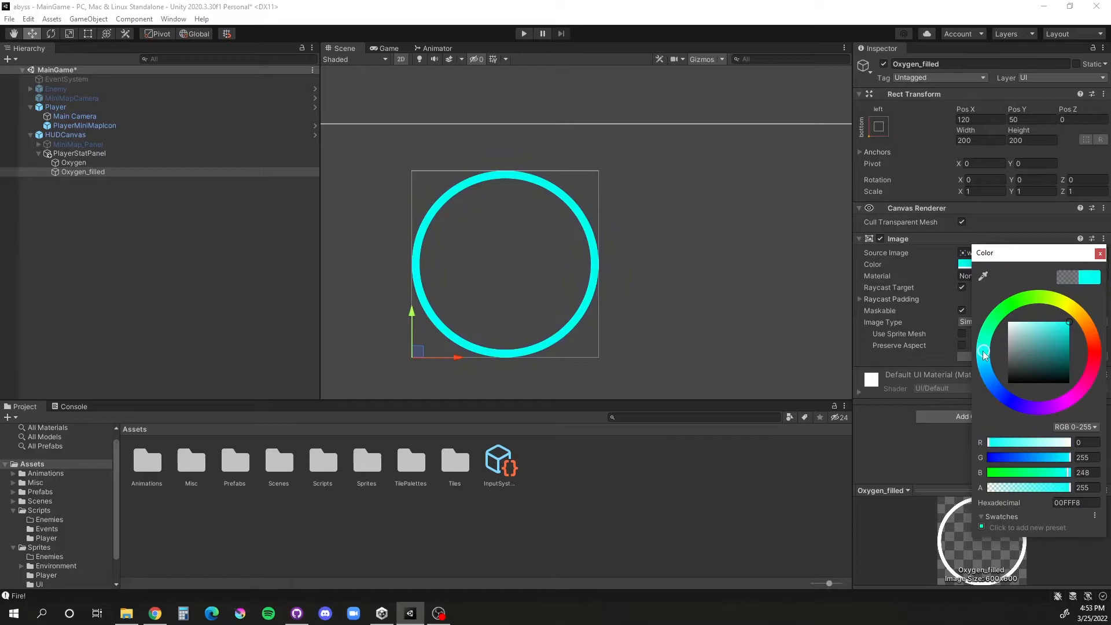
pyautogui.click(902, 358)
# Step: Set Oxygen_filled's image type to Filled and try out its fill amount, leaving it at 1
pyautogui.click(1000, 320)
pyautogui.click(990, 373)
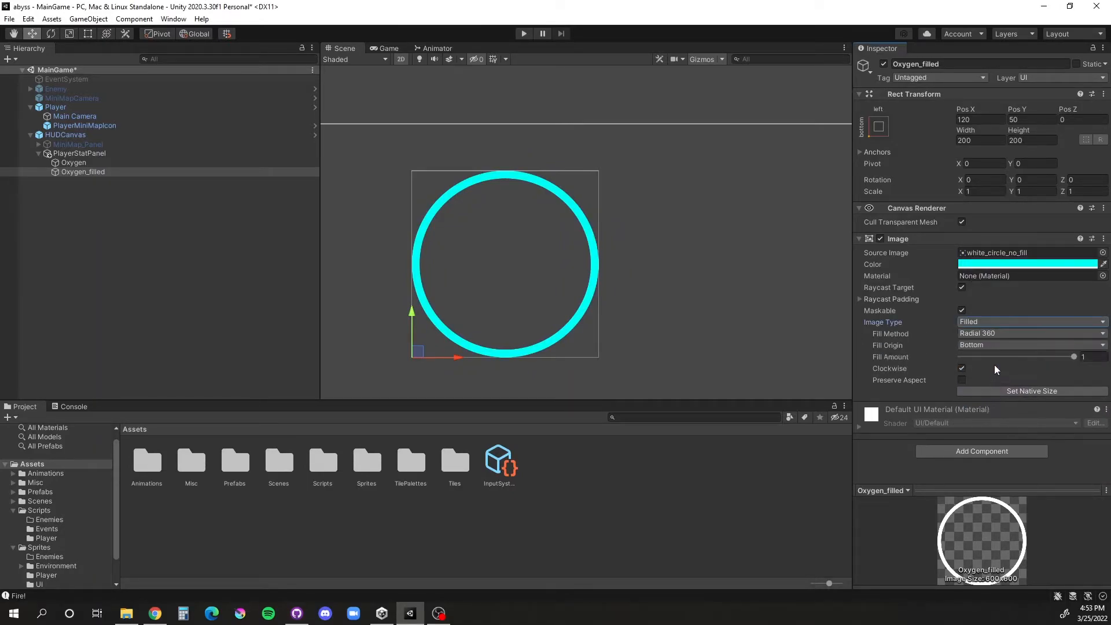
pyautogui.moveTo(1072, 356); pyautogui.dragTo(1077, 387)
# Step: Examine the cyan ring's placement within the stat panel and the HUD canvas
pyautogui.scroll(-6, 654, 354)
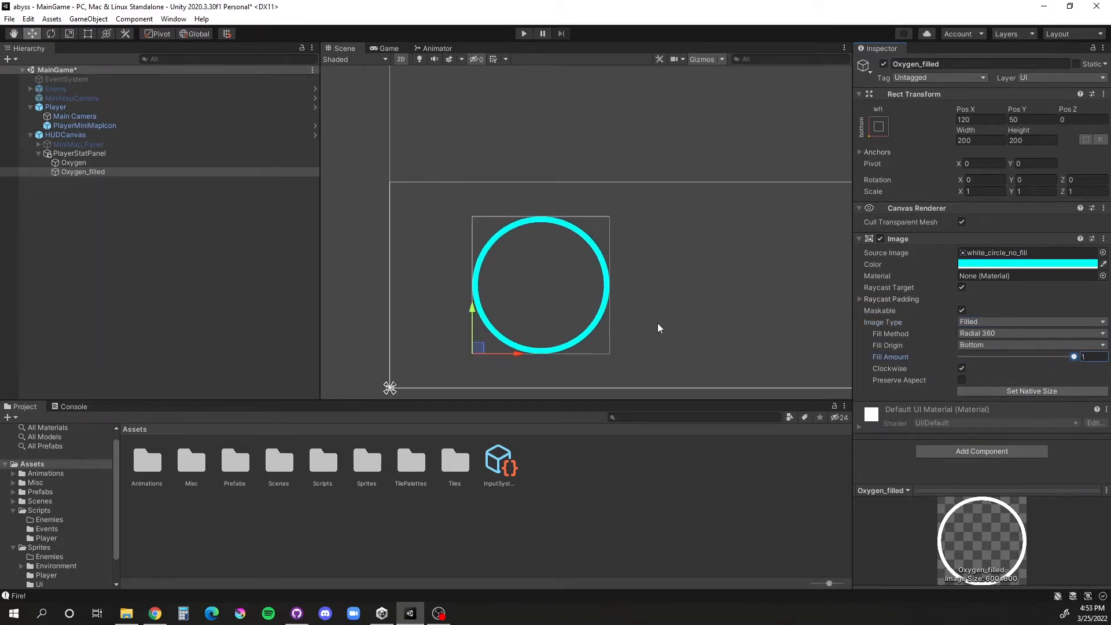
pyautogui.moveTo(719, 238); pyautogui.dragTo(631, 225, button='middle')
pyautogui.scroll(-2, 516, 255)
pyautogui.scroll(3, 634, 229)
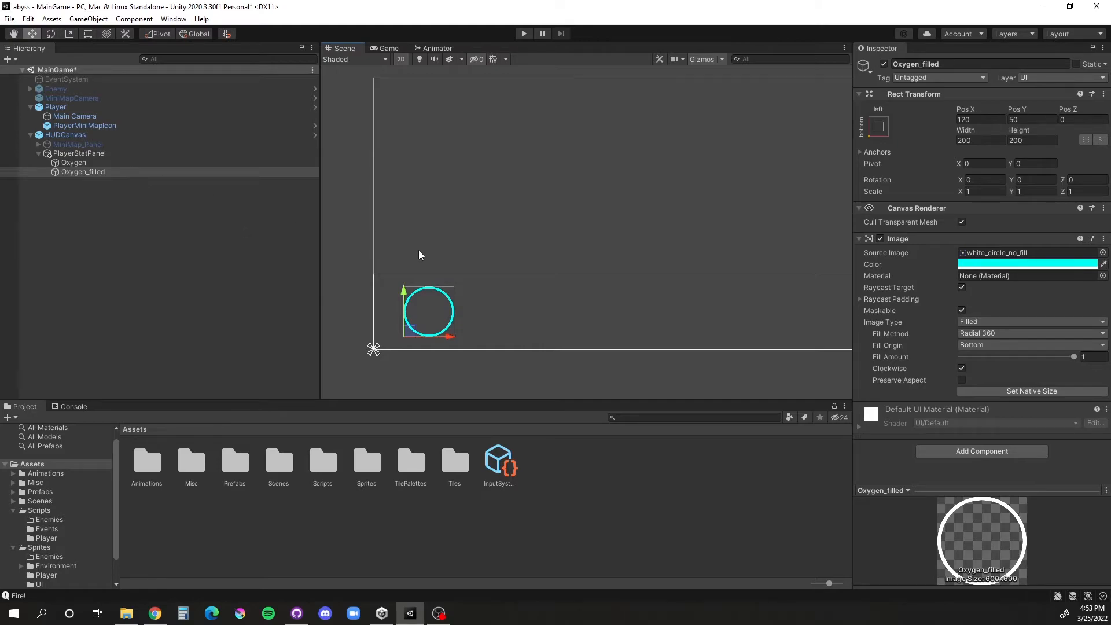
pyautogui.scroll(2, 538, 307)
pyautogui.moveTo(538, 307); pyautogui.dragTo(622, 248, button='middle')
pyautogui.scroll(5, 594, 255)
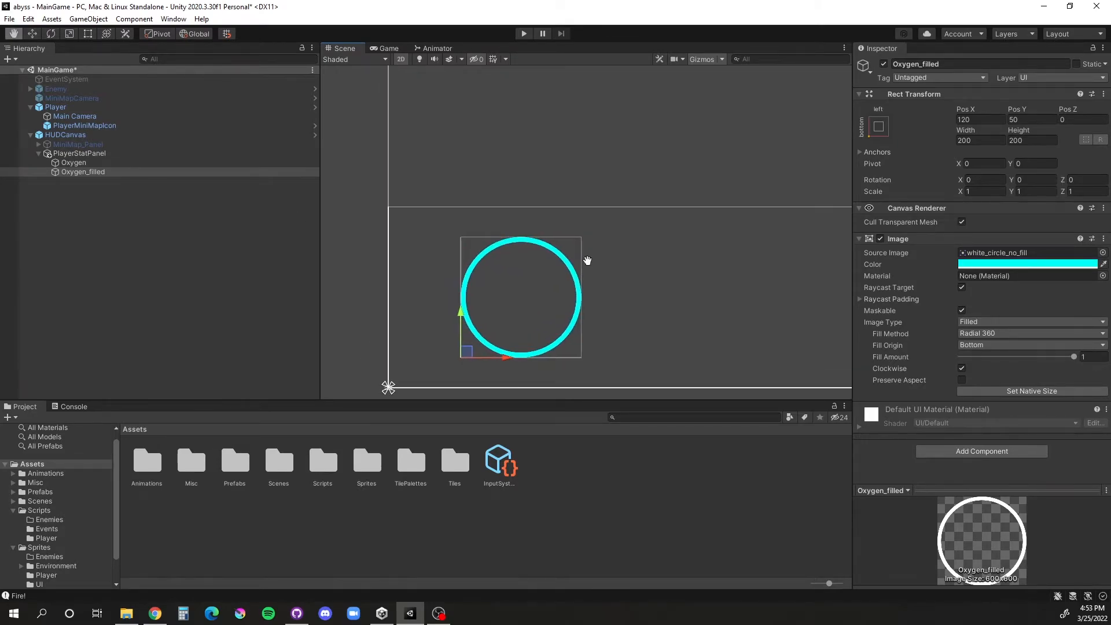
pyautogui.click(93, 179)
pyautogui.click(89, 173)
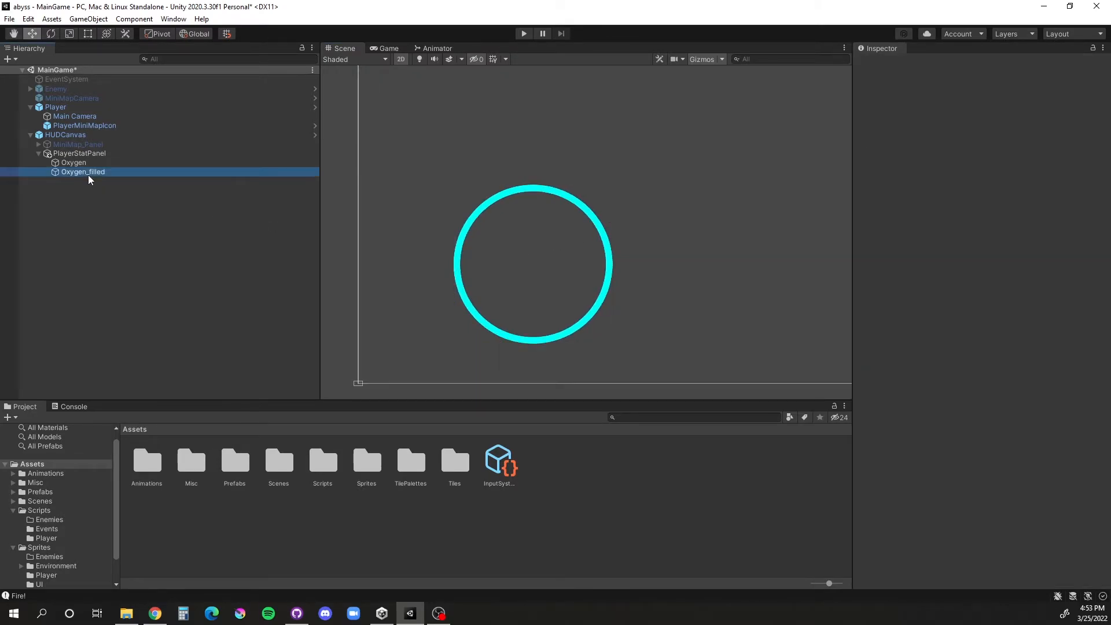
# Step: Add a UI Text object named Oxygen_text under PlayerStatPanel and set its text to Oxygen
pyautogui.click(79, 154)
pyautogui.rightClick(80, 155)
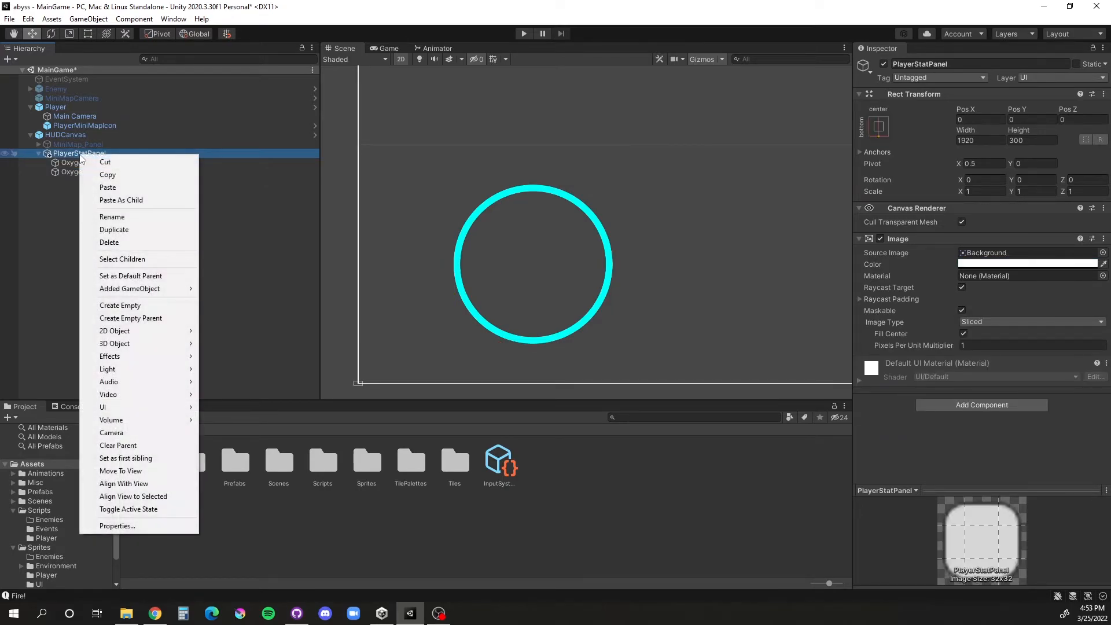
pyautogui.moveTo(177, 408)
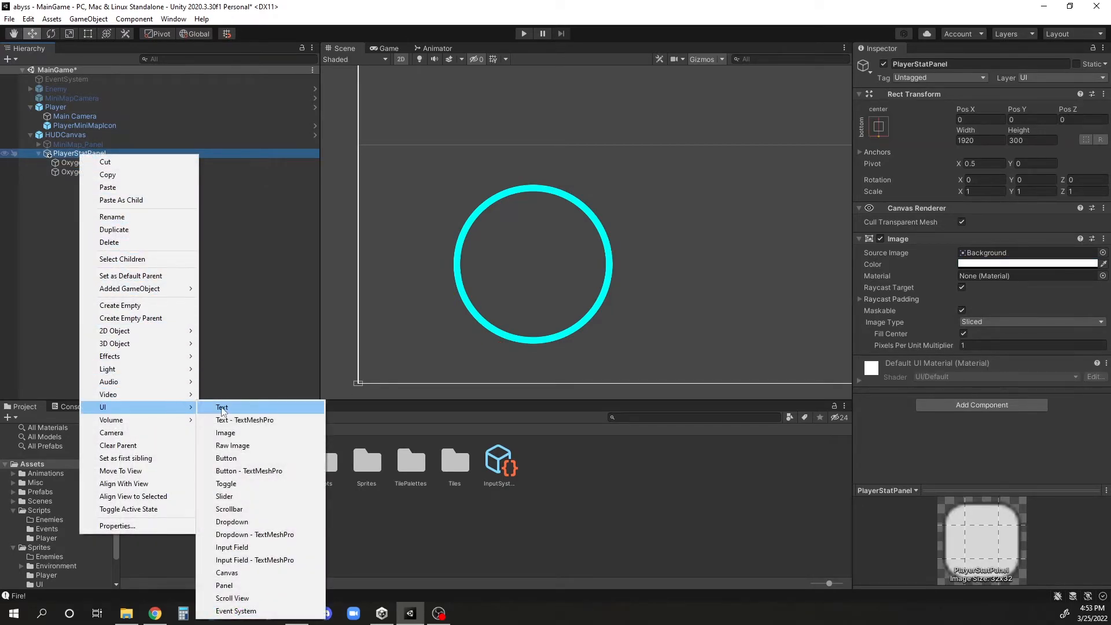
pyautogui.click(221, 407)
pyautogui.write('Oxygen')
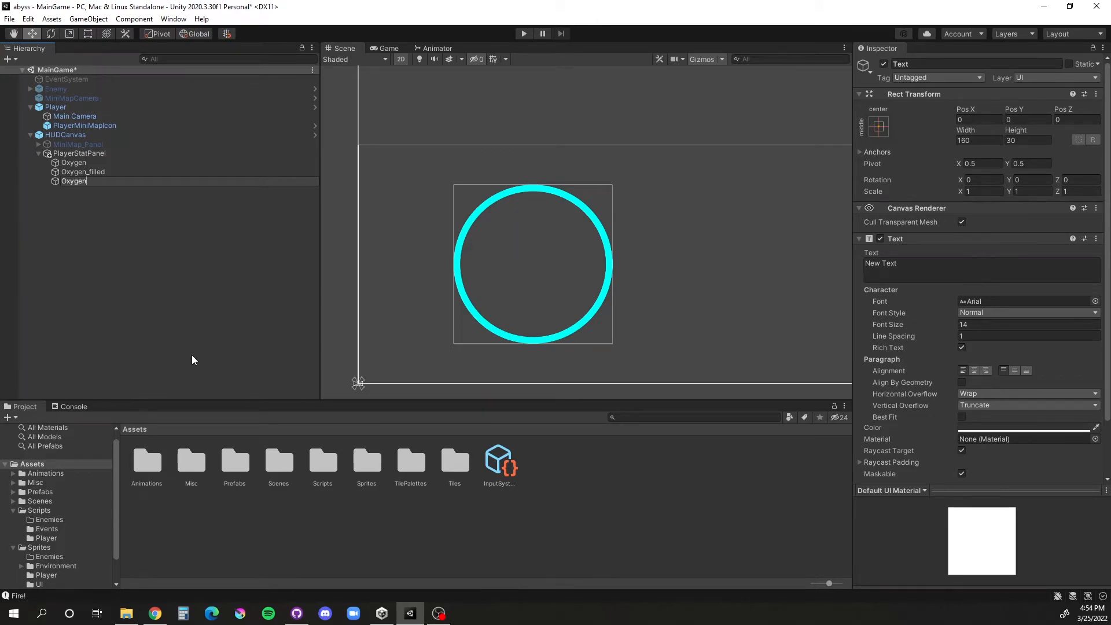
pyautogui.write('_text')
pyautogui.press('Return')
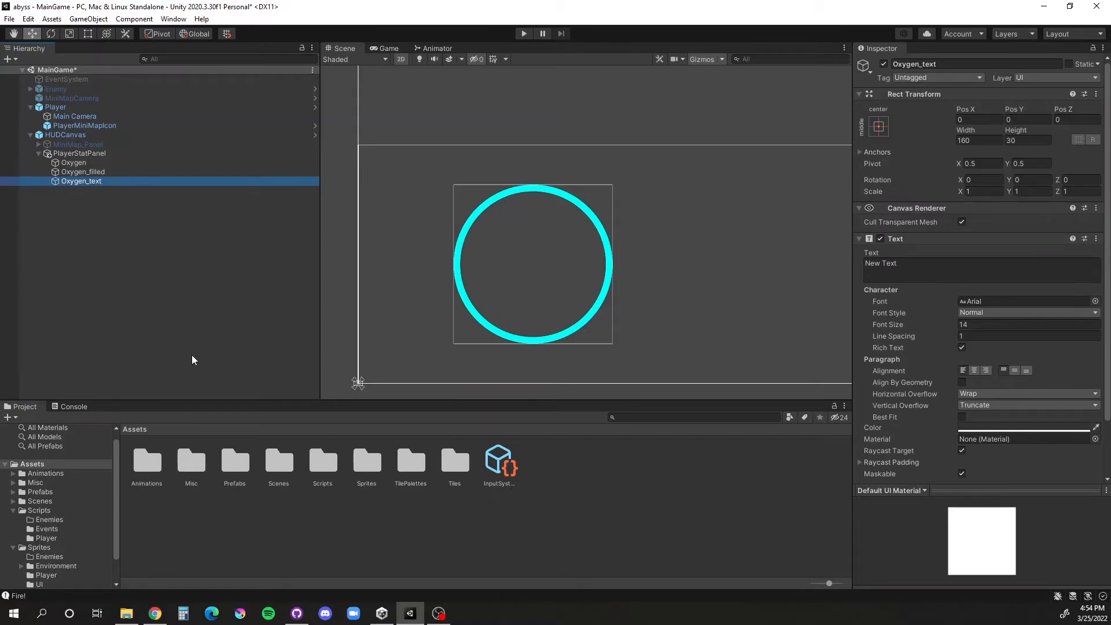
pyautogui.click(906, 266)
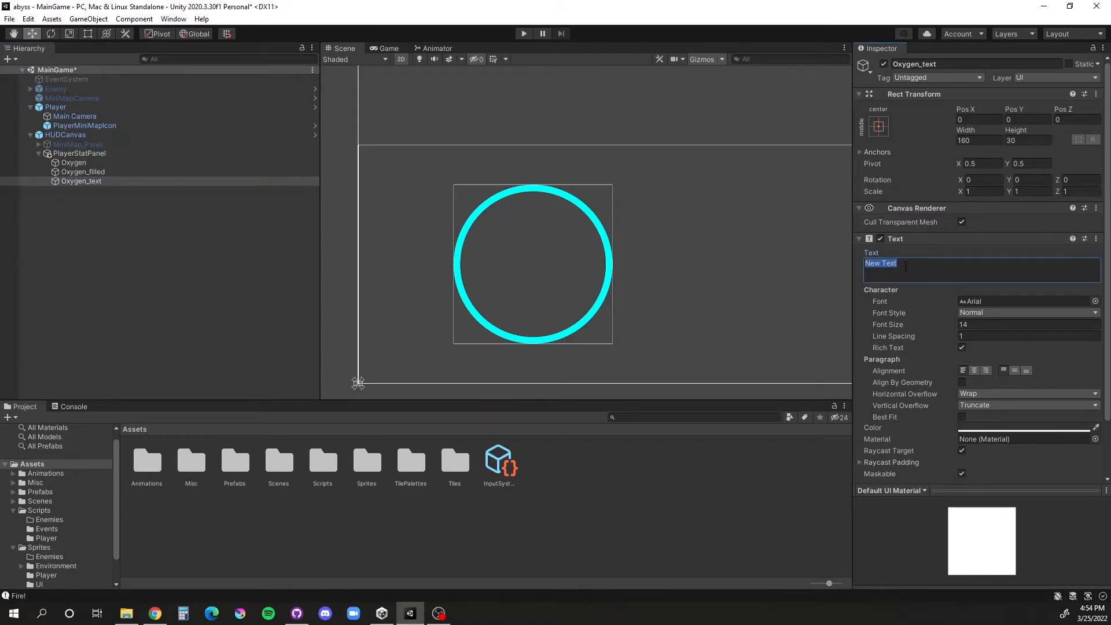
pyautogui.write('Oxygen')
# Step: Make Oxygen_text a child of Oxygen and anchor and position it at the circle's middle center
pyautogui.scroll(-5, 674, 244)
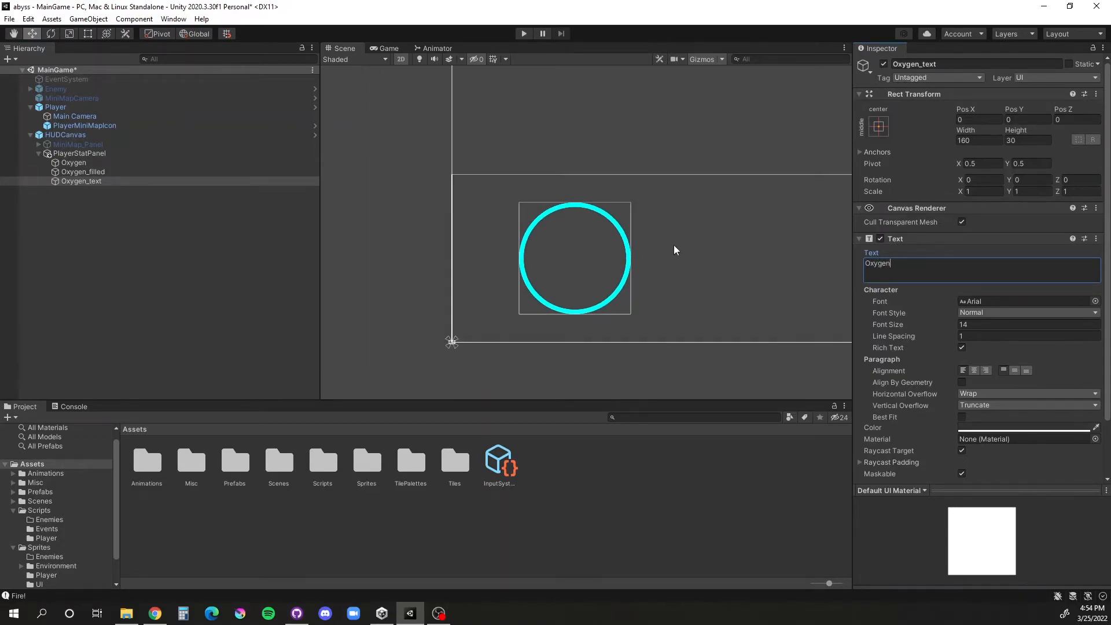
pyautogui.moveTo(662, 200); pyautogui.dragTo(574, 192, button='middle')
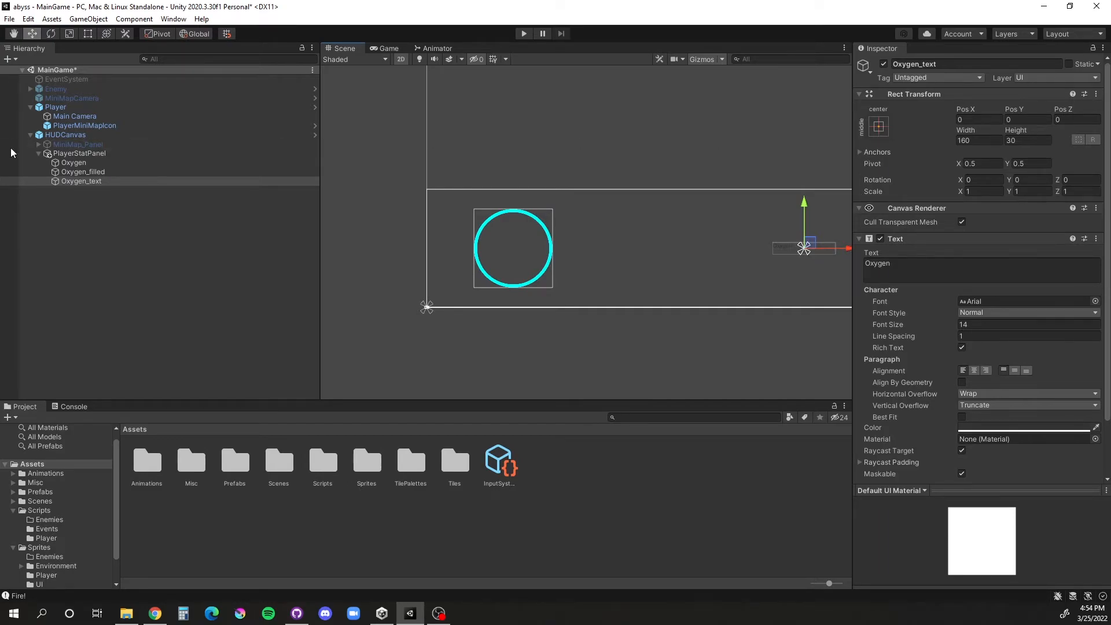
pyautogui.moveTo(91, 182); pyautogui.dragTo(86, 163)
pyautogui.click(878, 126)
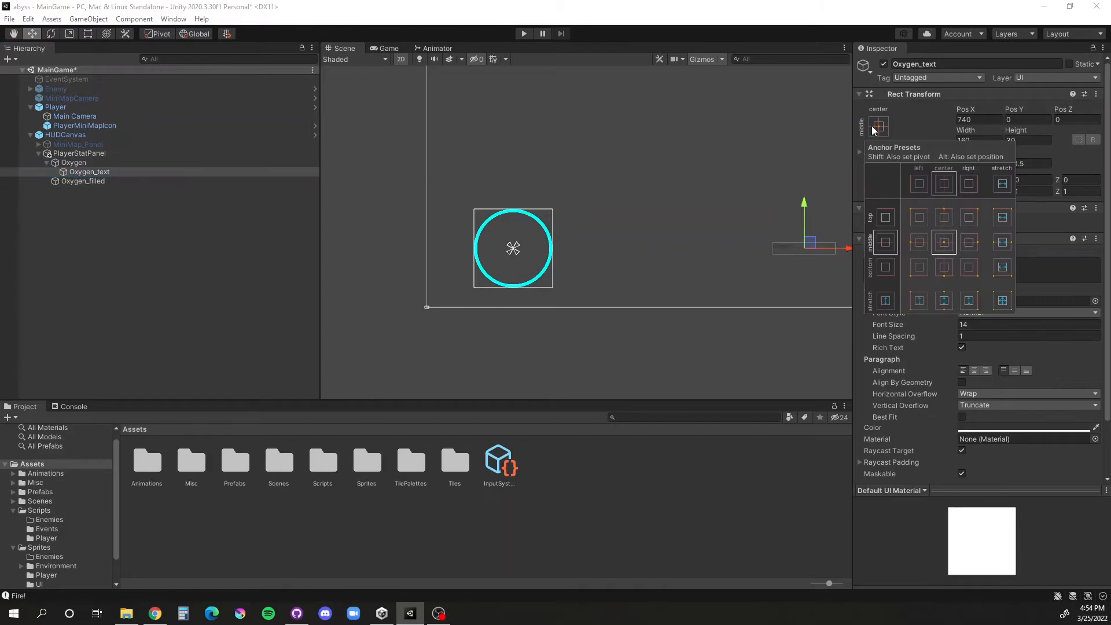
pyautogui.keyDown('alt'); pyautogui.click(945, 245); pyautogui.keyUp('alt')
pyautogui.scroll(2, 610, 220)
pyautogui.scroll(5, 610, 220)
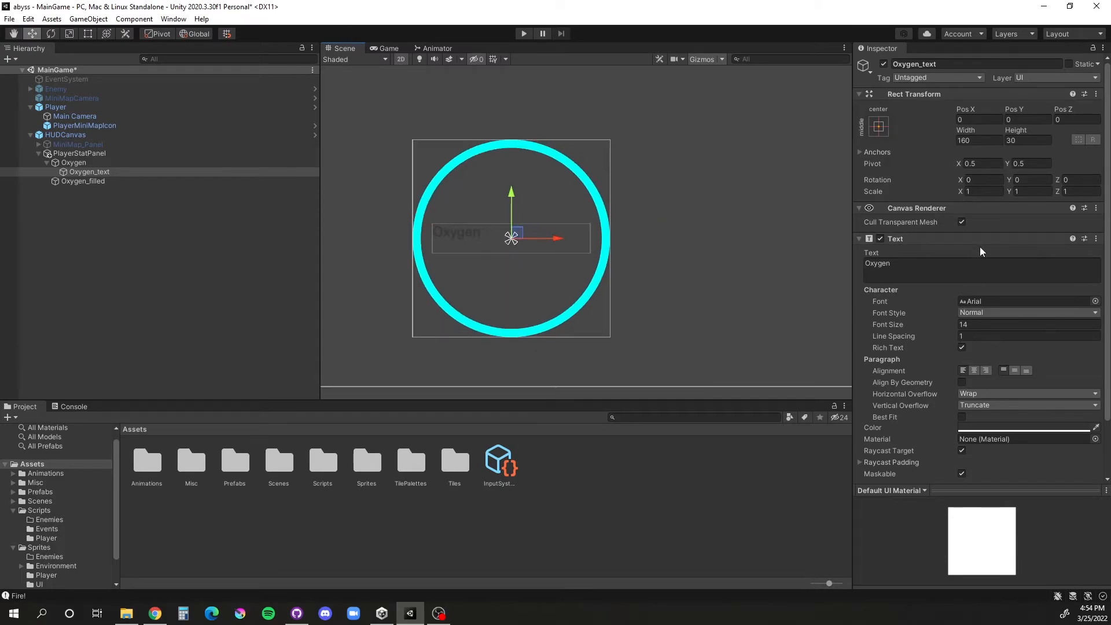
# Step: Center Oxygen_text's wording horizontally and color it white, hex FFFFFF
pyautogui.click(978, 370)
pyautogui.click(1062, 430)
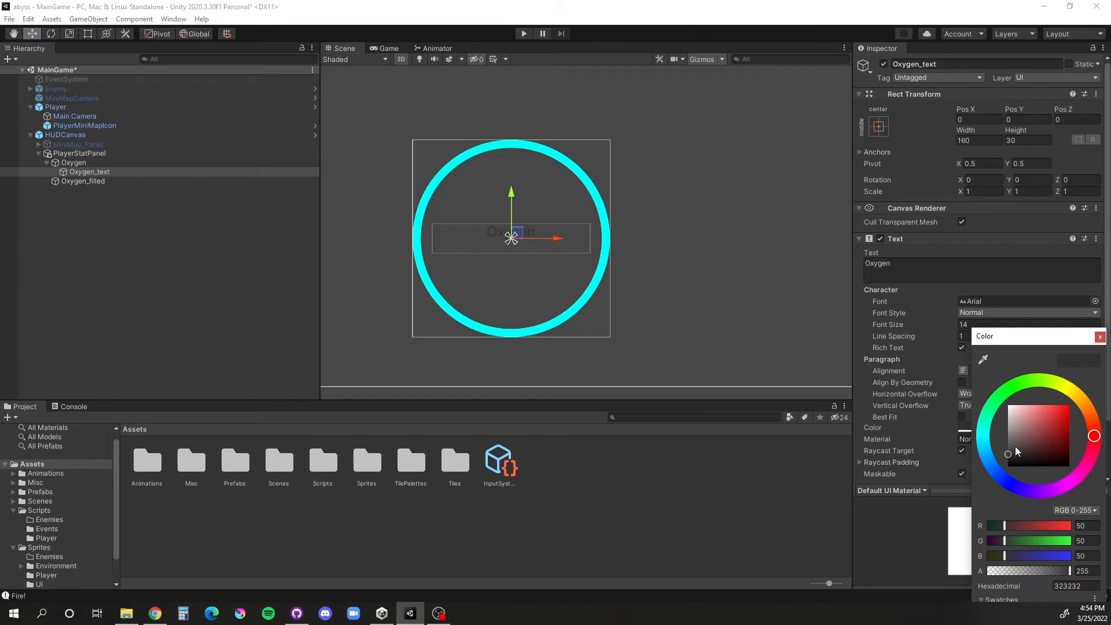
pyautogui.moveTo(1015, 446); pyautogui.dragTo(1010, 405)
pyautogui.scroll(3, 555, 262)
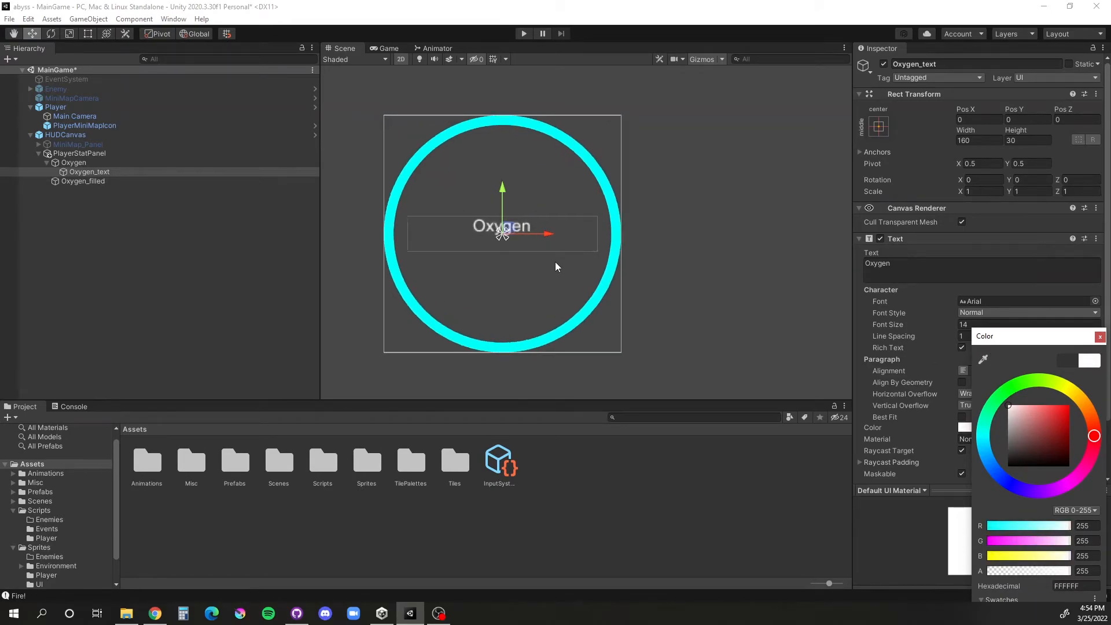
# Step: Set Oxygen_text's font size to 24
pyautogui.click(991, 325)
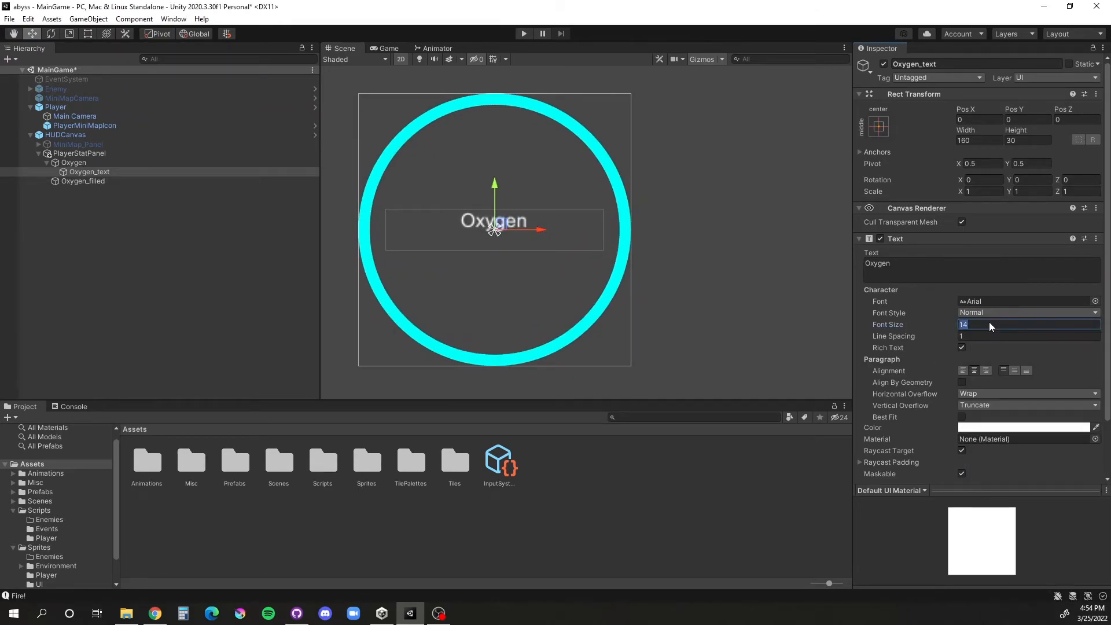
pyautogui.write('24')
pyautogui.scroll(-4, 484, 251)
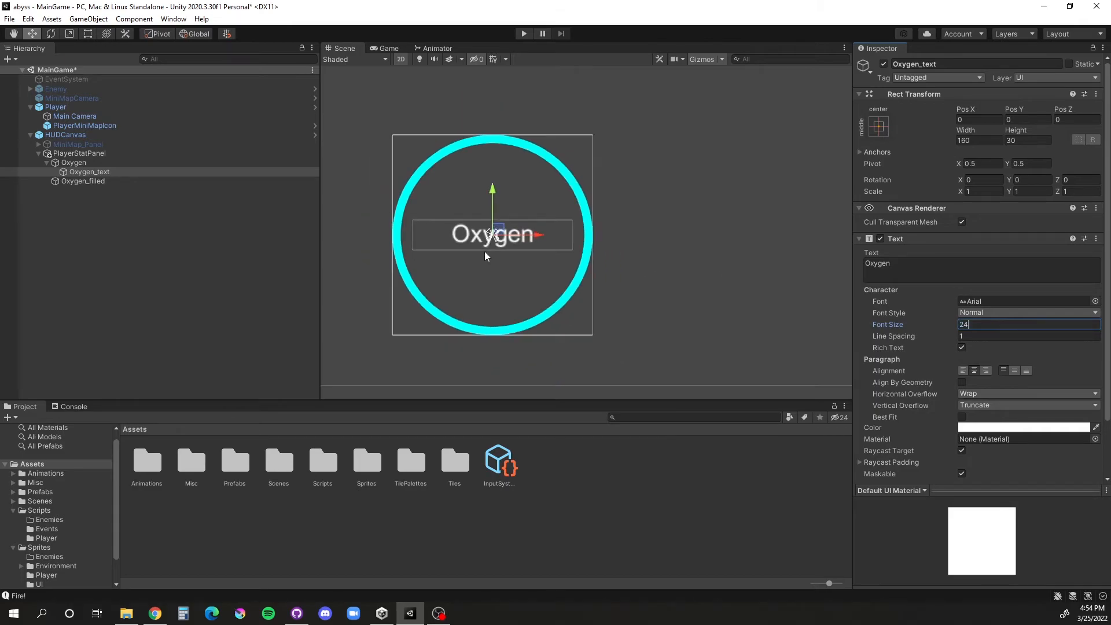
pyautogui.click(177, 215)
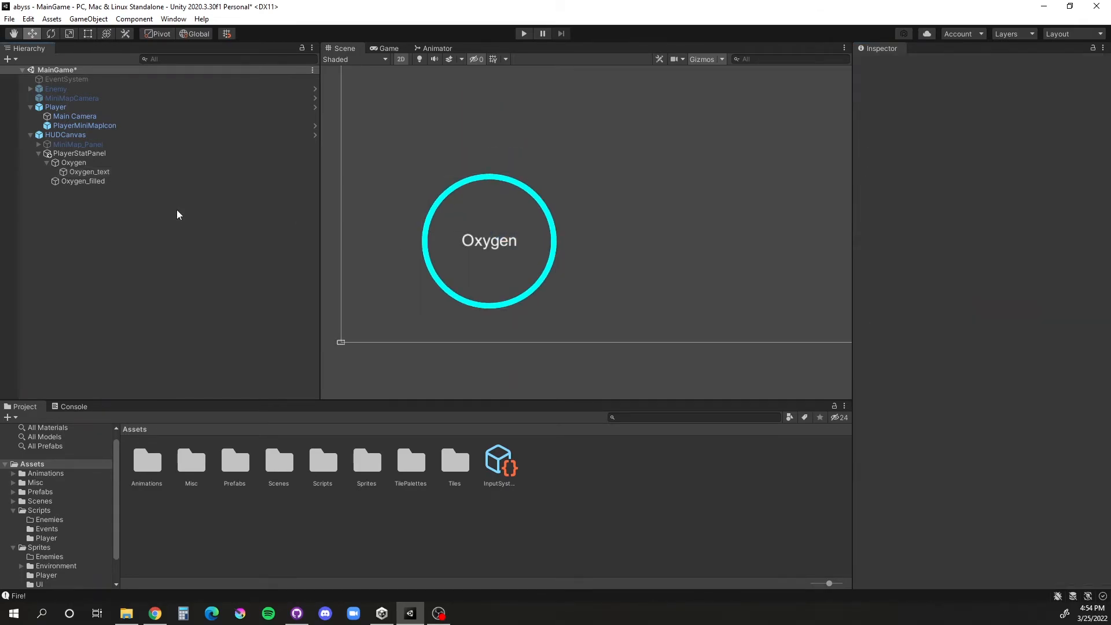
# Step: Check how the oxygen ring and its label look together on the HUD canvas
pyautogui.scroll(-3, 539, 246)
pyautogui.scroll(4, 514, 237)
pyautogui.moveTo(515, 237); pyautogui.dragTo(570, 227, button='middle')
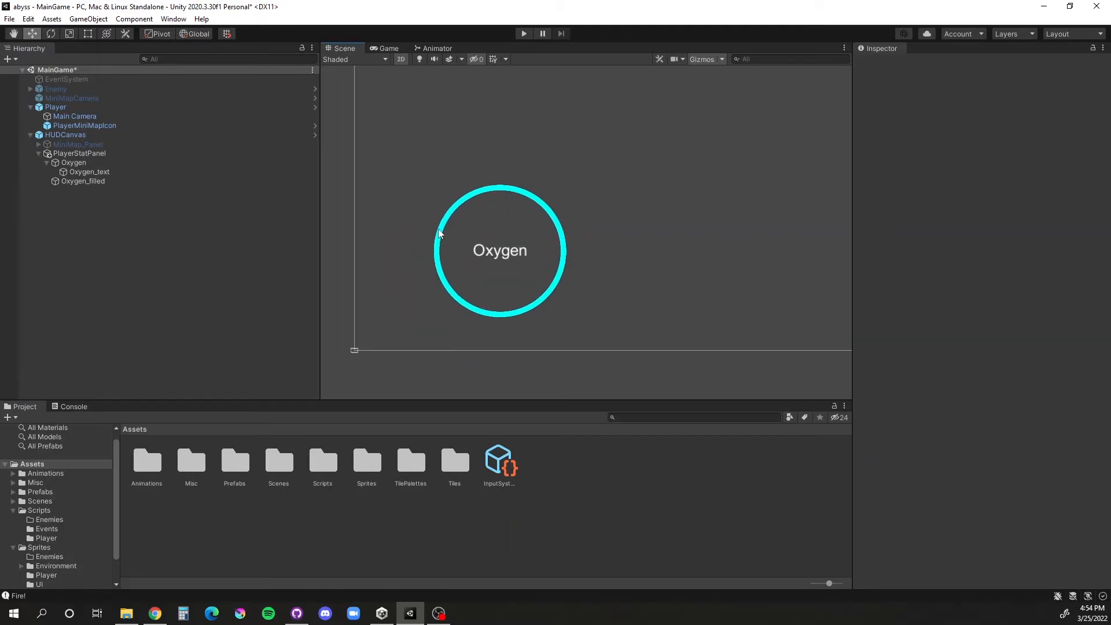
pyautogui.scroll(1, 504, 235)
pyautogui.click(511, 257)
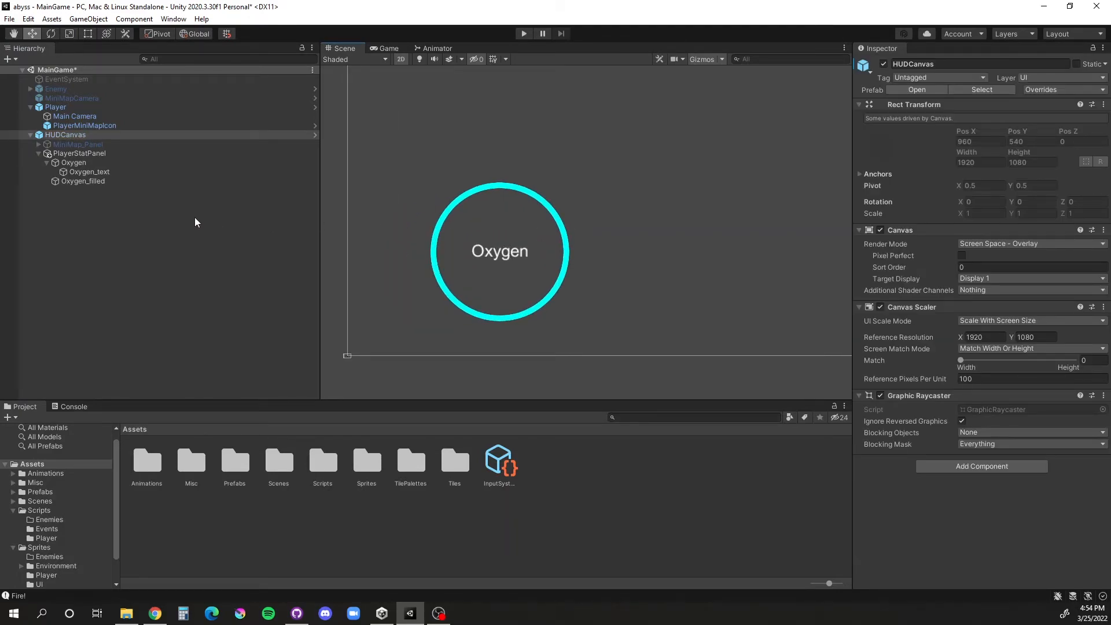
pyautogui.click(127, 164)
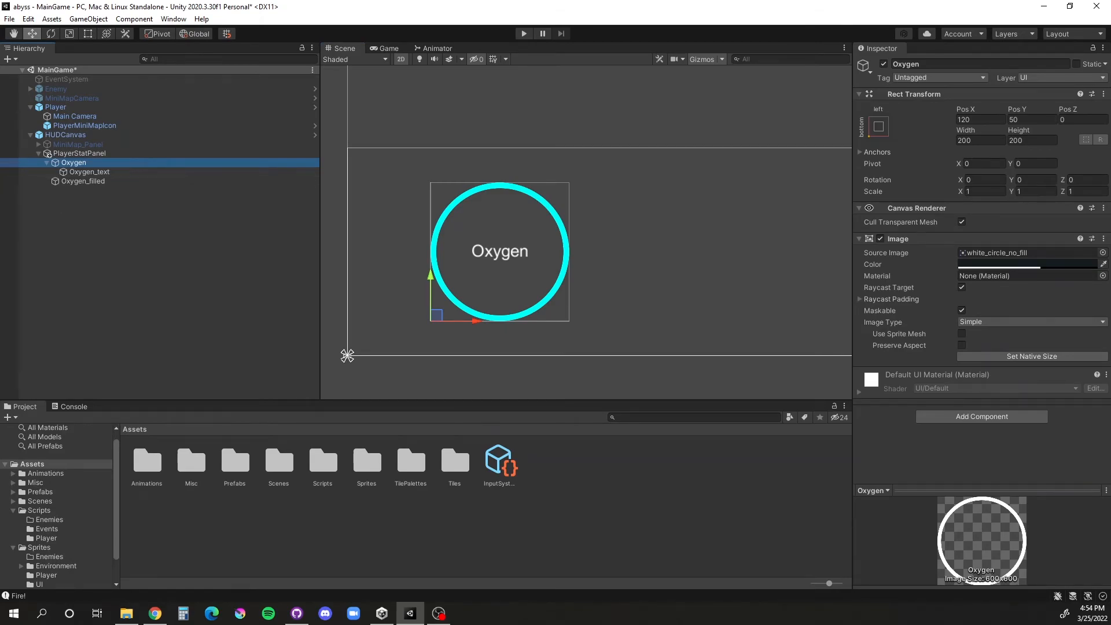
pyautogui.hotkey('alt', 'Tab')
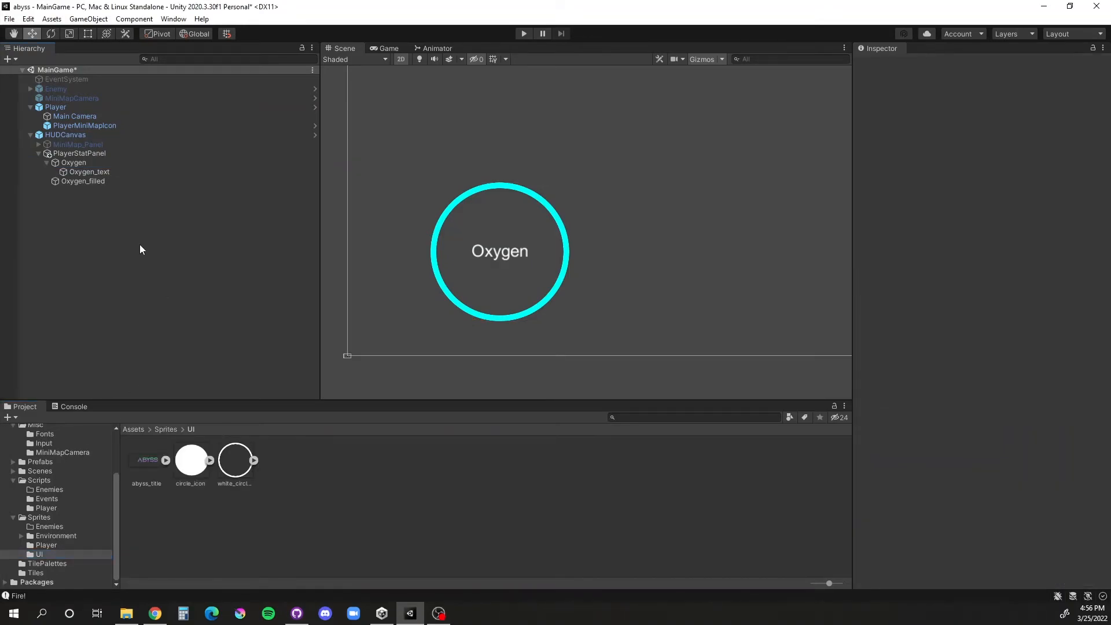
# Step: Compare the Aquire fonts on Oxygen_text and choose AquireBold-8Ma60
pyautogui.click(95, 173)
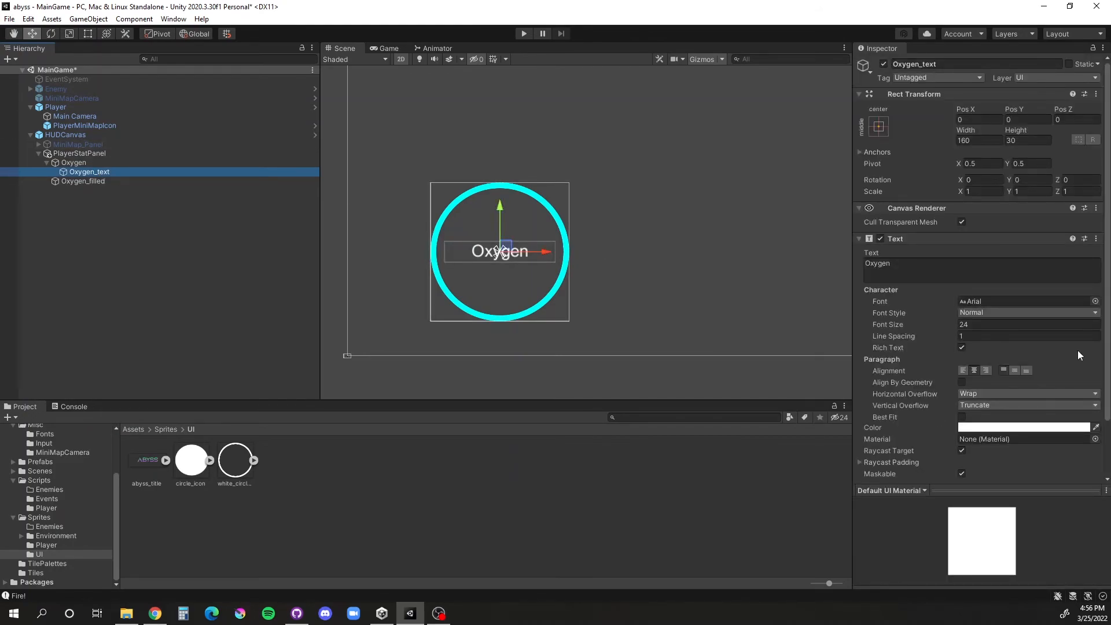
pyautogui.click(1095, 302)
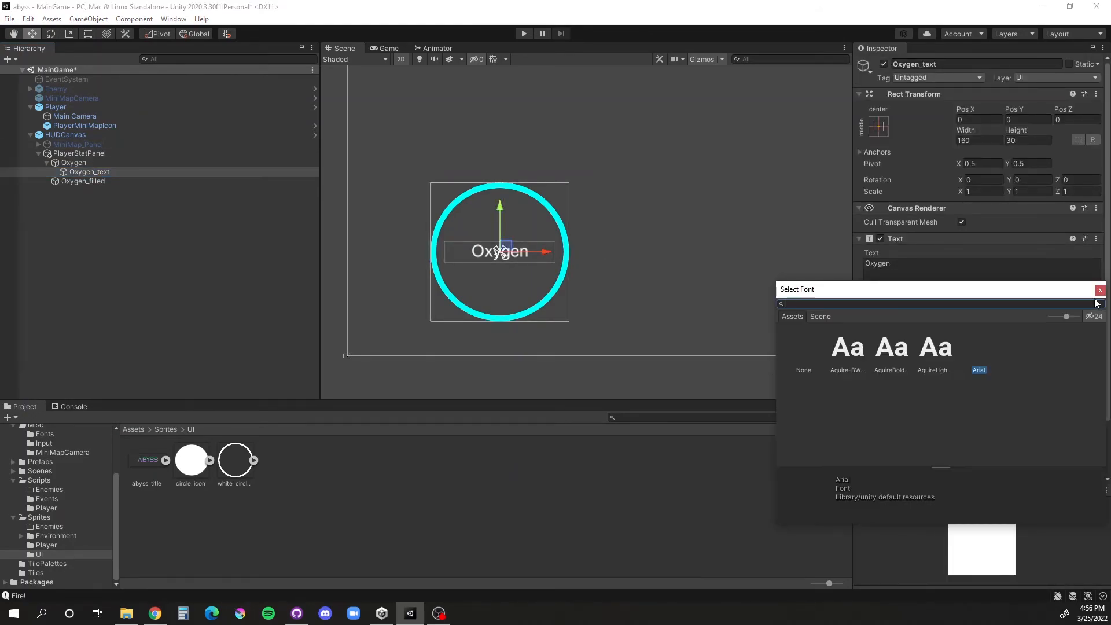
pyautogui.click(854, 350)
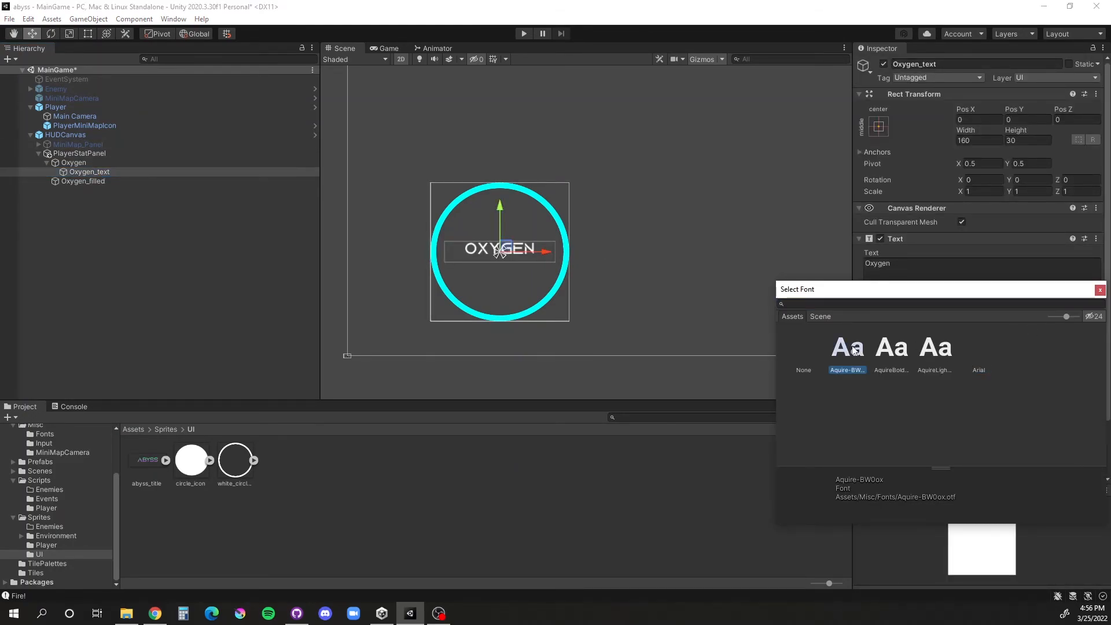
pyautogui.click(891, 349)
pyautogui.click(931, 349)
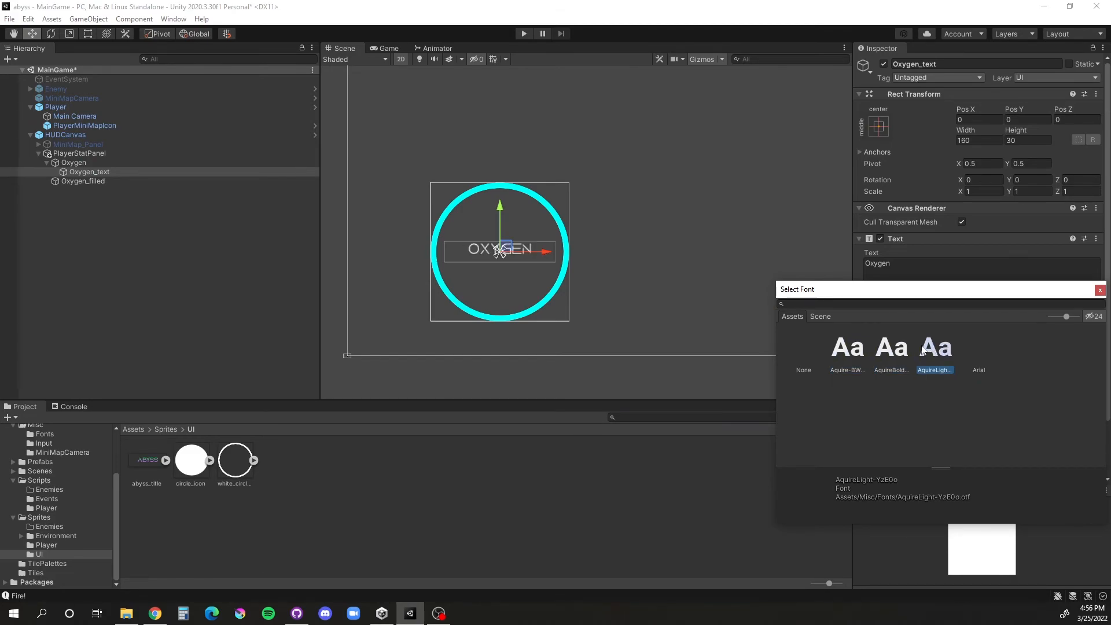
pyautogui.click(896, 350)
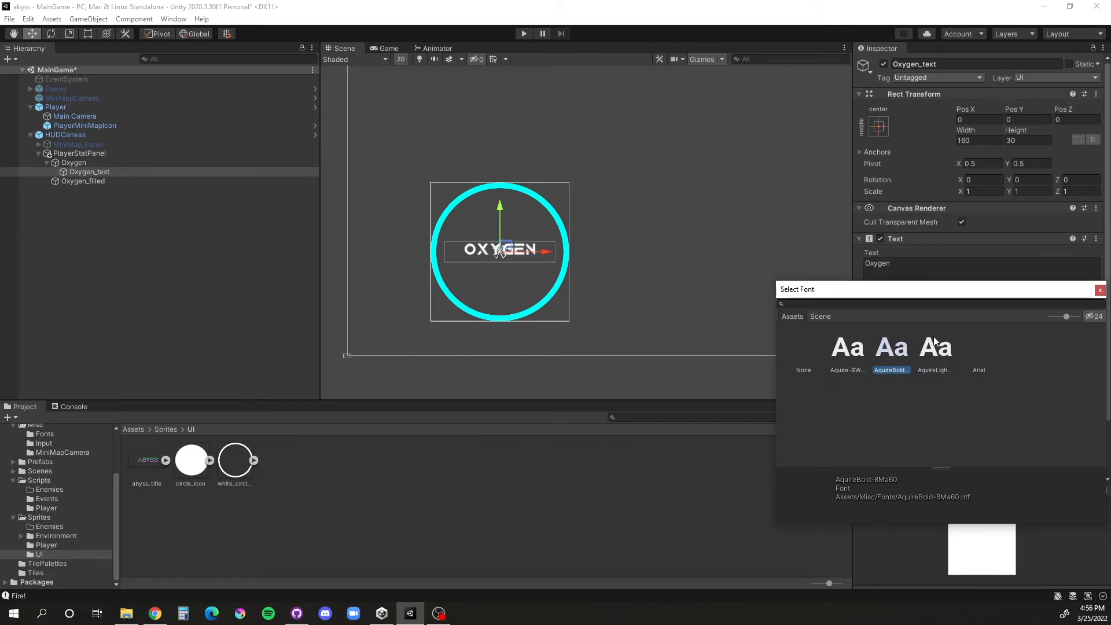
pyautogui.click(1100, 290)
# Step: Try a font size of 36 on Oxygen_text and return it to 24
pyautogui.click(992, 325)
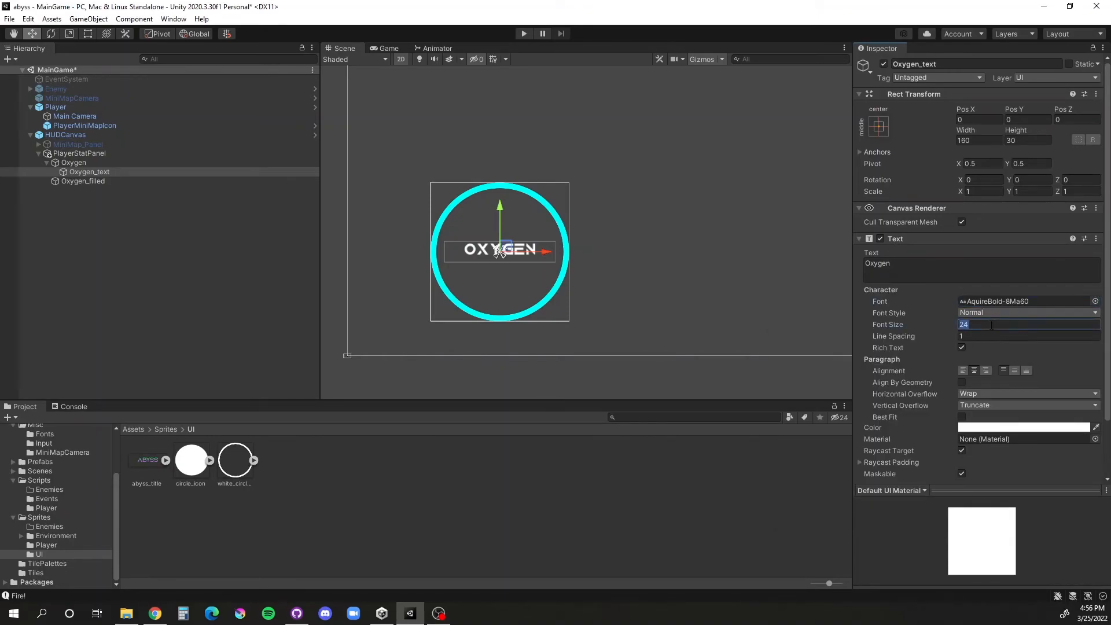
pyautogui.write('36')
pyautogui.press('Return')
pyautogui.write('24')
# Step: Resize Oxygen_text's rectangle to a width of 200 and a height of 50
pyautogui.click(1021, 139)
pyautogui.write('40')
pyautogui.moveTo(979, 132); pyautogui.dragTo(961, 139)
pyautogui.click(979, 142)
pyautogui.write('5')
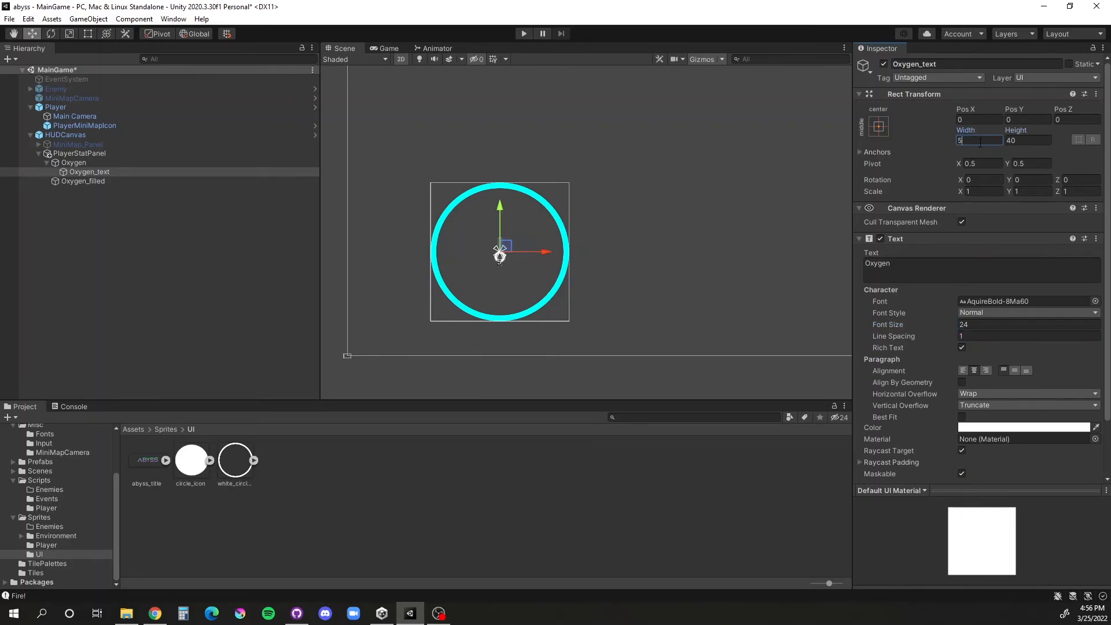
pyautogui.press('BackSpace')
pyautogui.write('200')
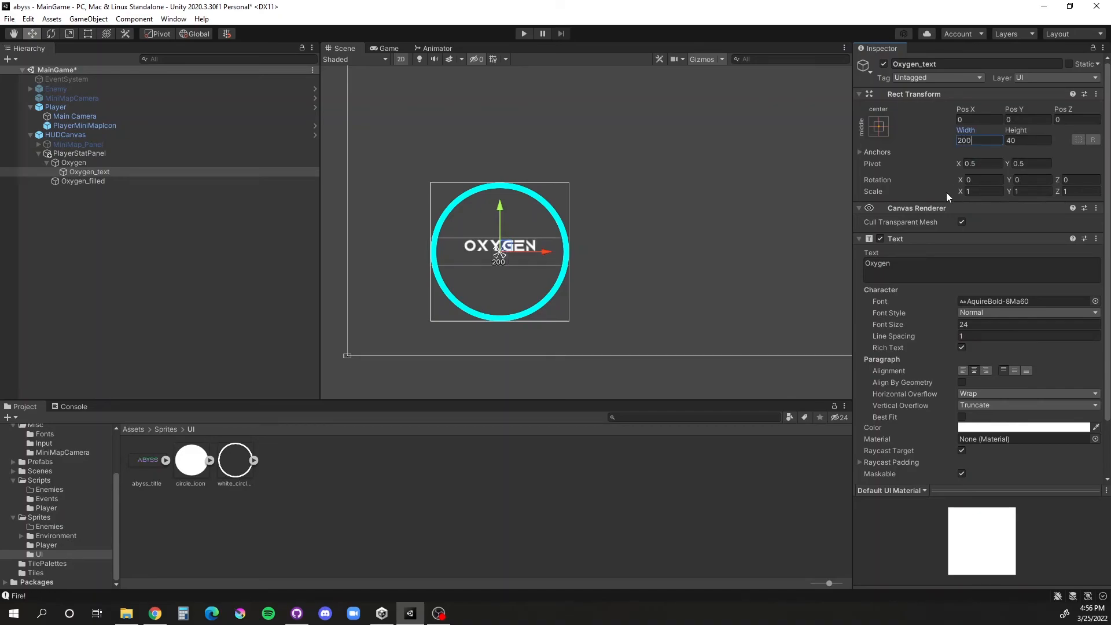
pyautogui.click(1007, 140)
pyautogui.write('50')
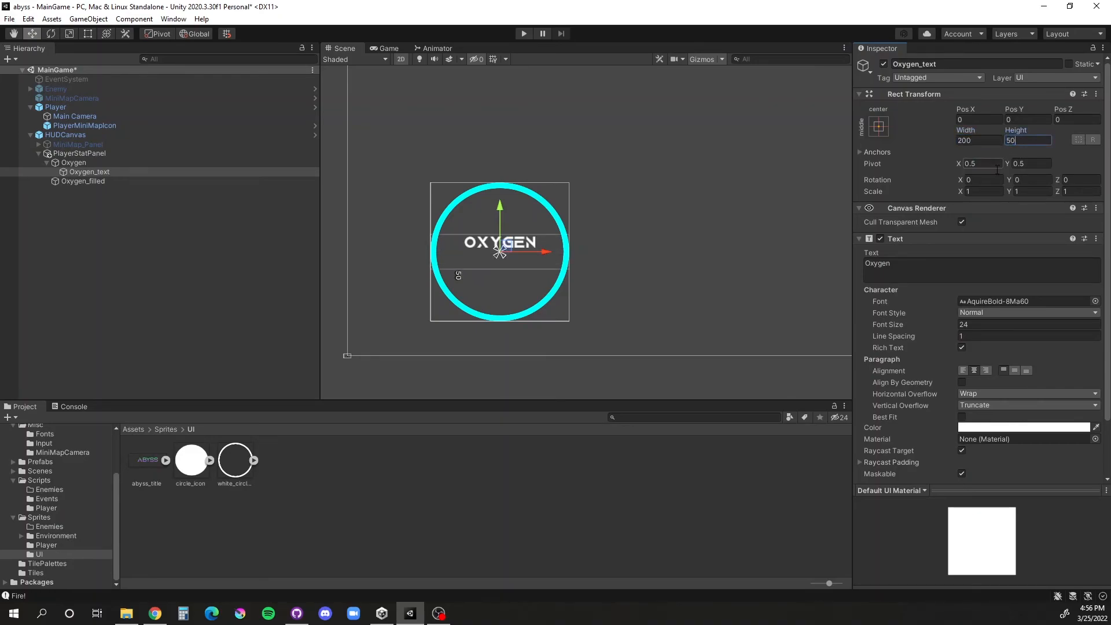
# Step: Set Oxygen_text's font size to 36
pyautogui.click(982, 324)
pyautogui.write('36')
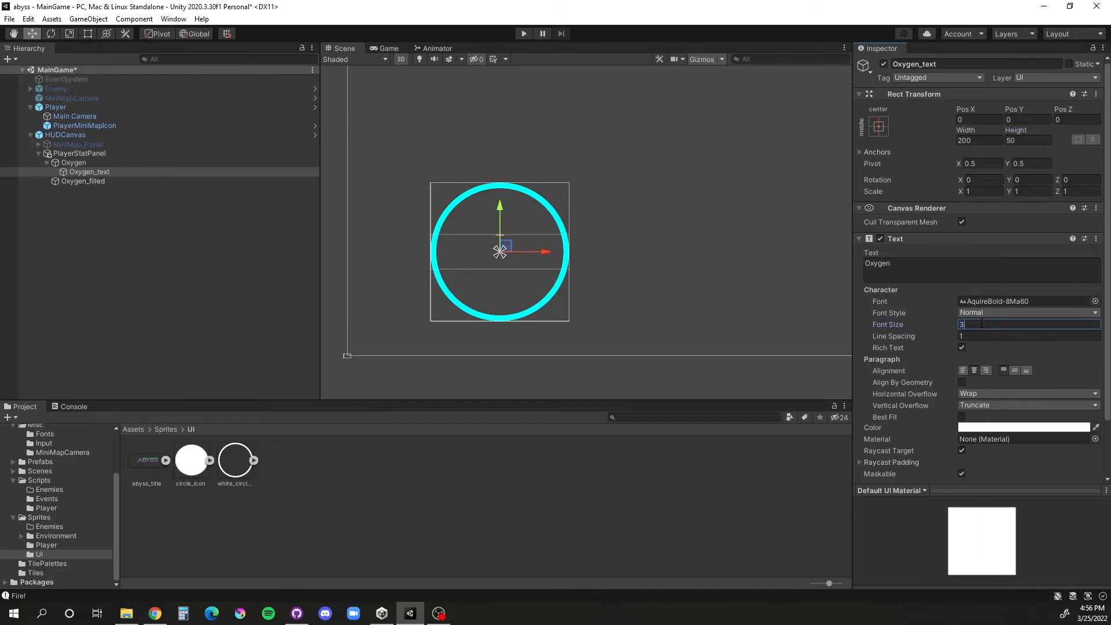
pyautogui.click(547, 263)
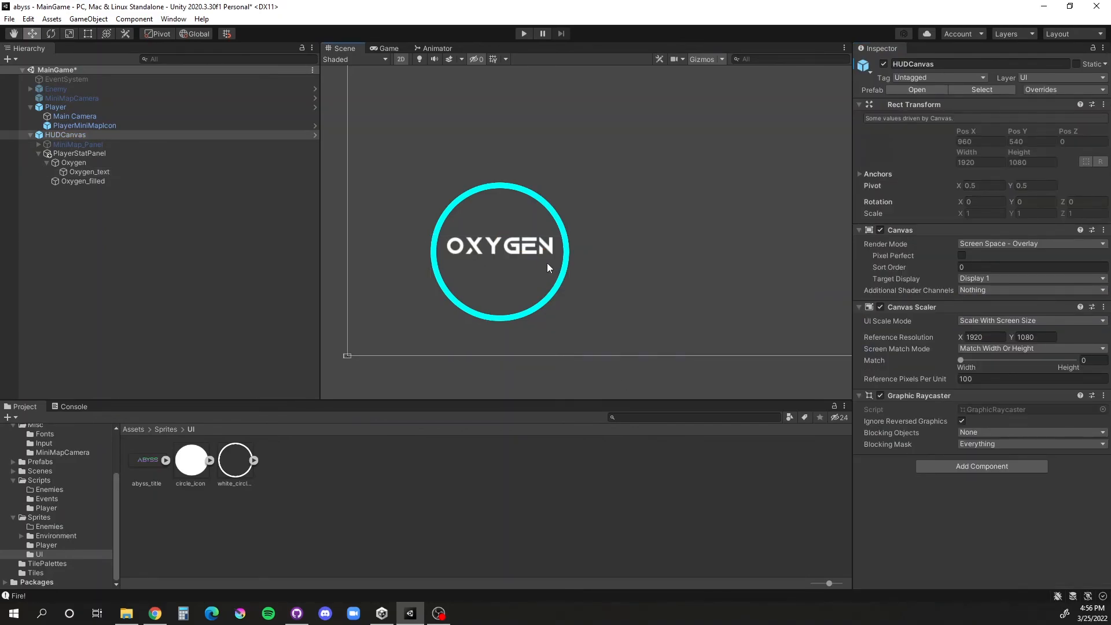
# Step: Align the Oxygen label's text to the vertical middle of its text box
pyautogui.click(515, 255)
pyautogui.click(515, 256)
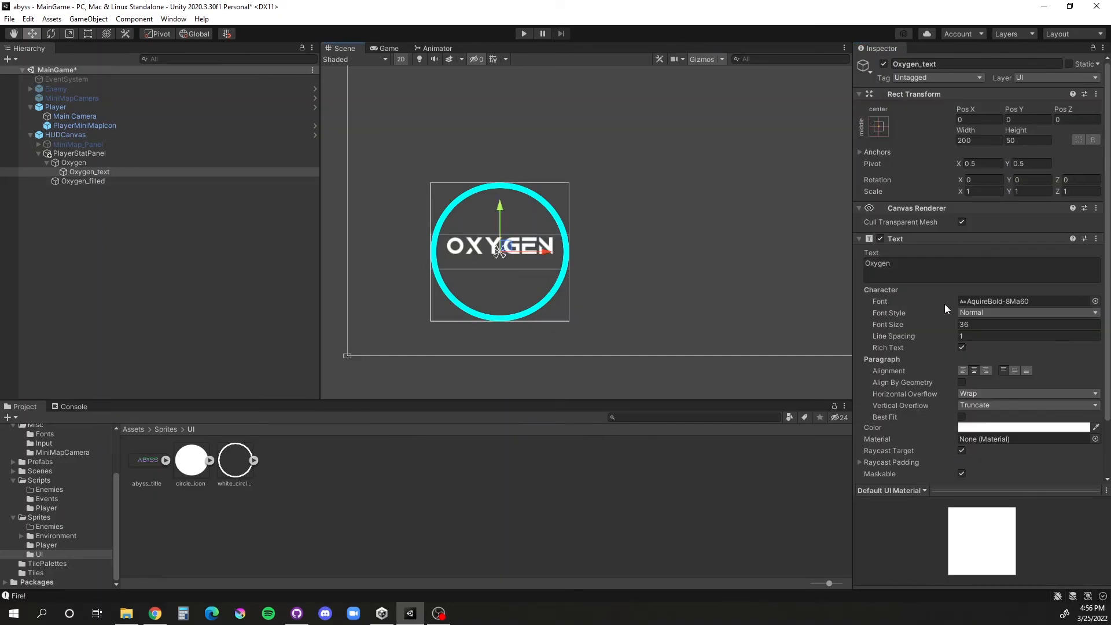
pyautogui.click(1016, 370)
pyautogui.click(514, 260)
# Step: Lower Oxygen_filled's fill amount to about 0.85 to test the radial fill around the label
pyautogui.scroll(-2, 699, 263)
pyautogui.moveTo(699, 262); pyautogui.dragTo(439, 287, button='middle')
pyautogui.scroll(-3, 599, 277)
pyautogui.scroll(-2, 599, 281)
pyautogui.moveTo(619, 235); pyautogui.dragTo(579, 236, button='middle')
pyautogui.scroll(2, 520, 253)
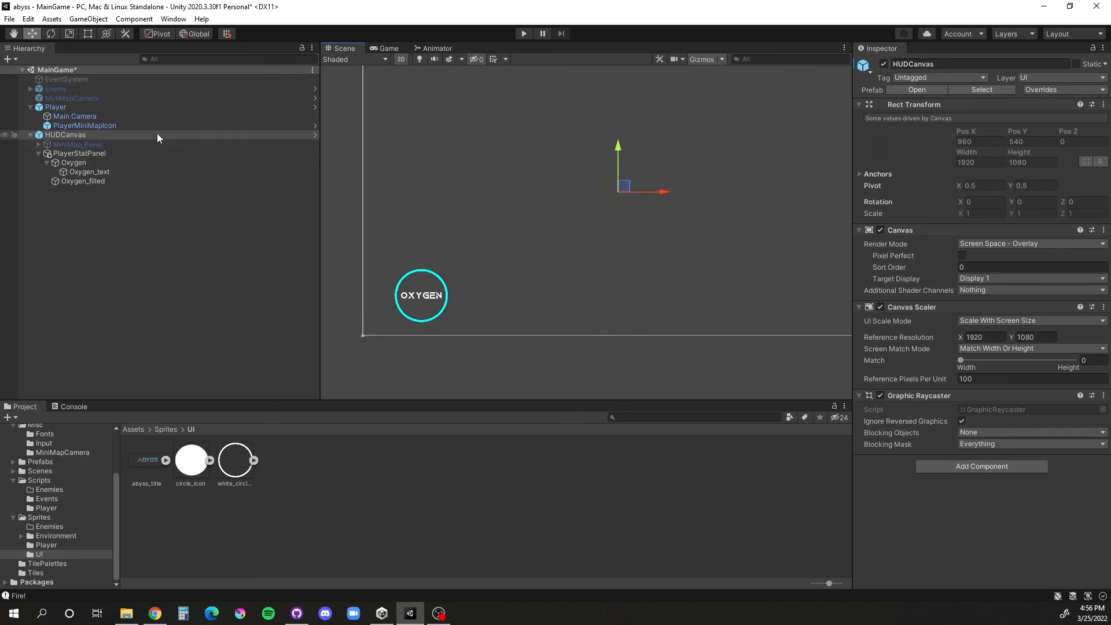
pyautogui.click(114, 175)
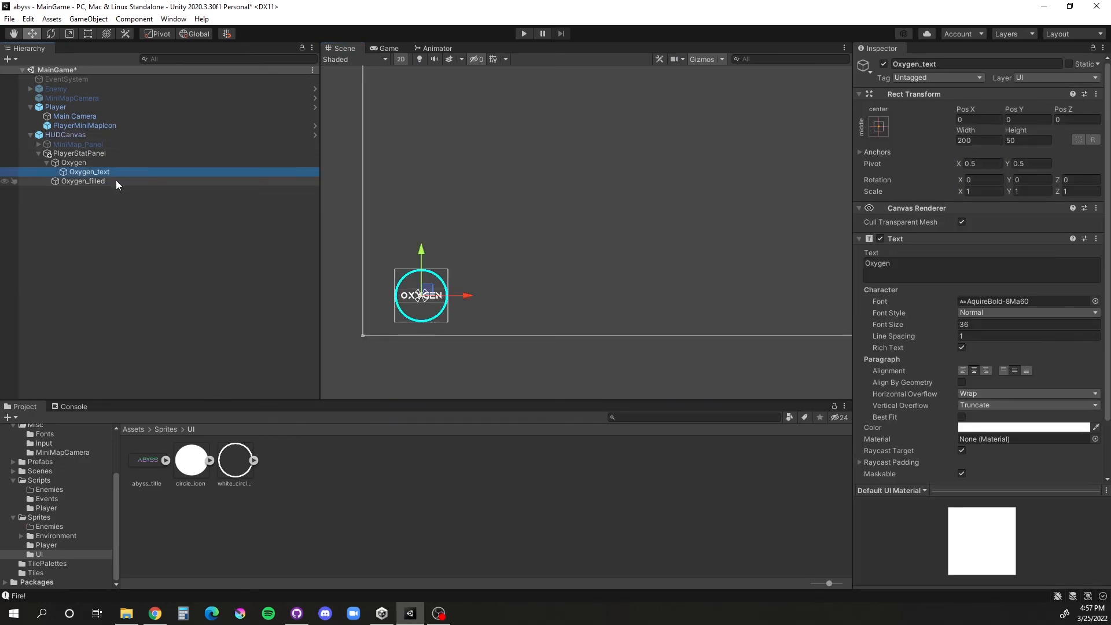
pyautogui.click(115, 181)
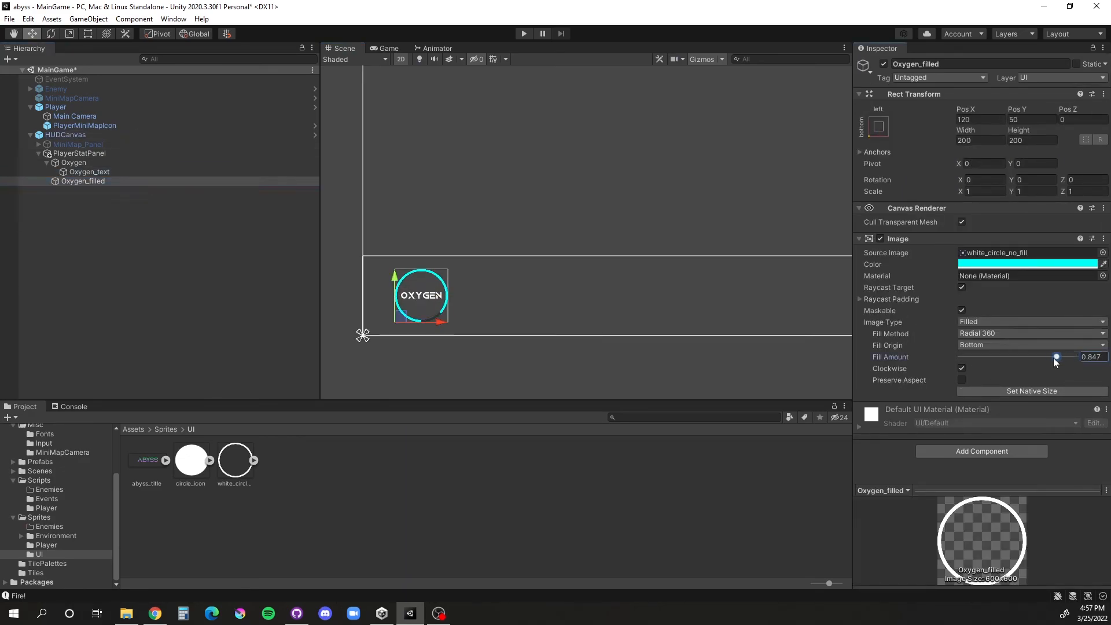